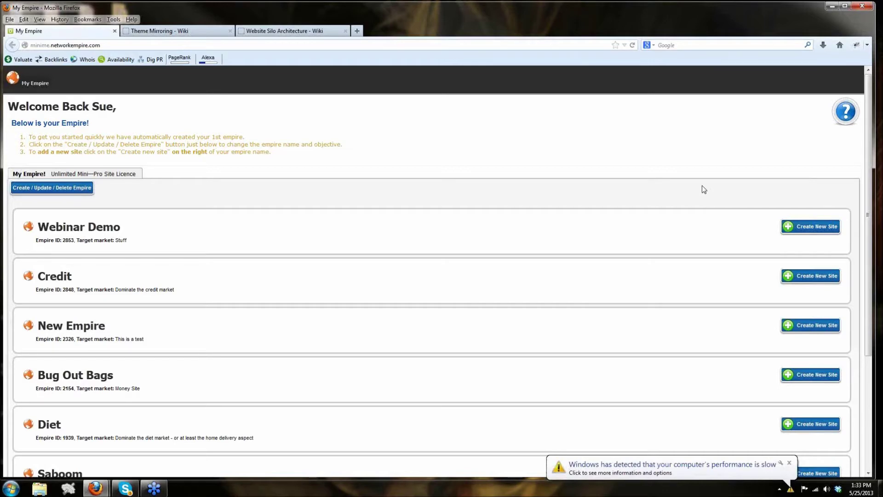
Step: Expand the Webinar Demo empire and bring up its test project's Keyword decisions page
{"action": "scroll", "coordinate": [570, 249], "scroll_direction": "down", "scroll_amount": 2}
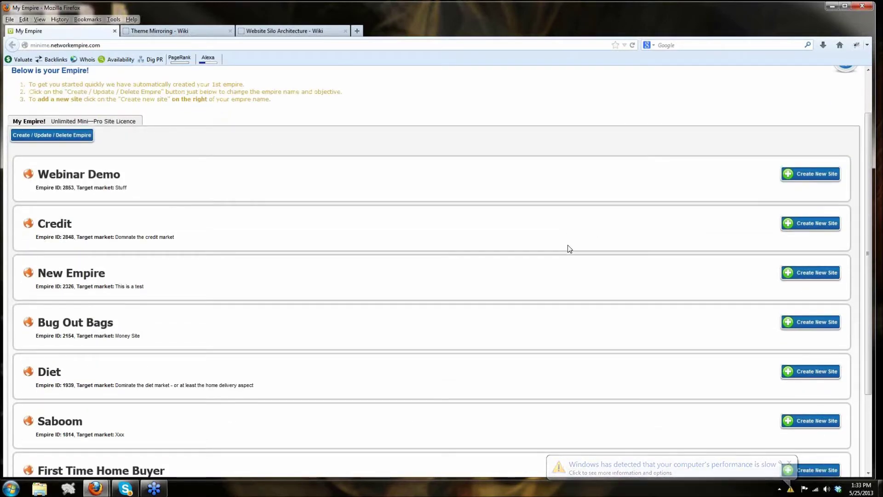
{"action": "scroll", "coordinate": [570, 248], "scroll_direction": "down", "scroll_amount": 4}
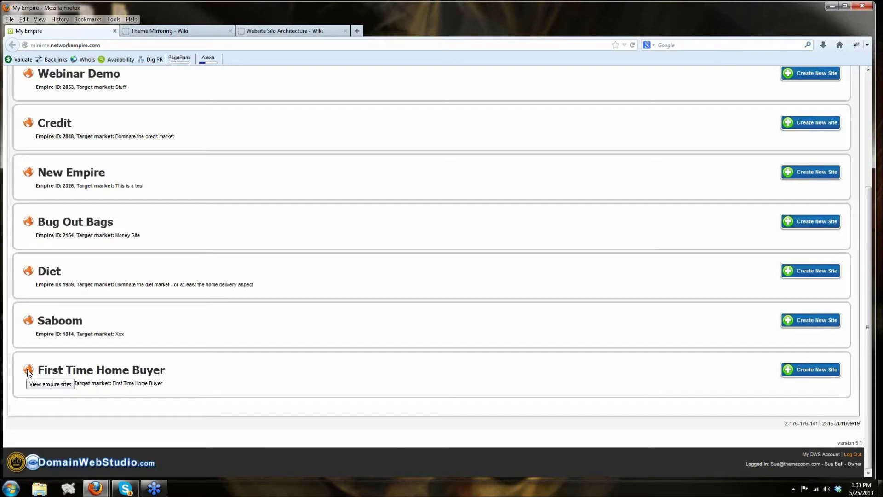
{"action": "scroll", "coordinate": [26, 190], "scroll_direction": "up", "scroll_amount": 4}
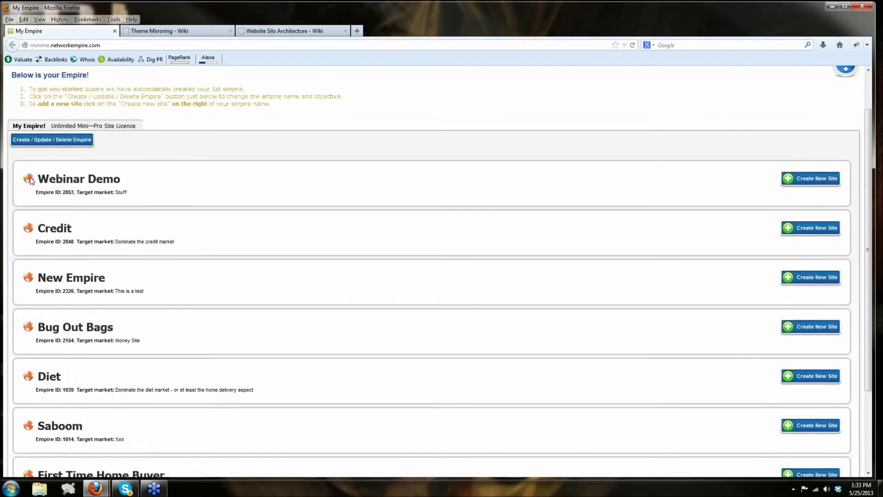
{"action": "left_click", "coordinate": [29, 179]}
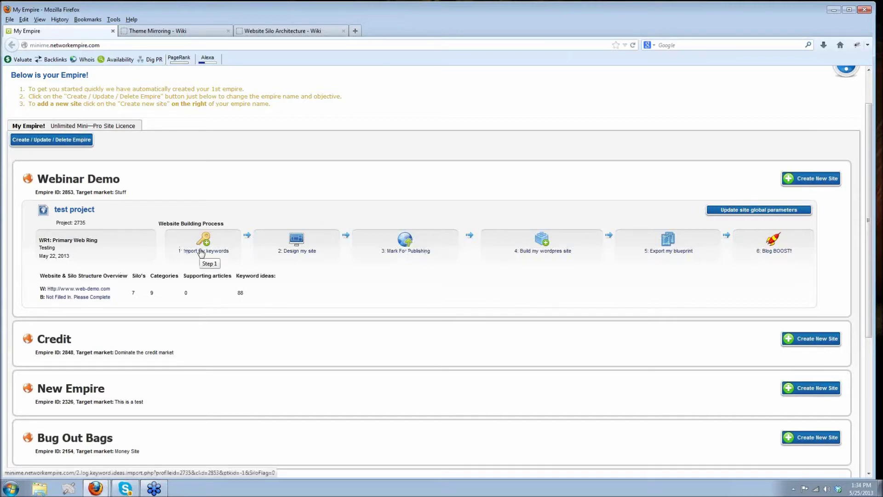
{"action": "left_click", "coordinate": [201, 252]}
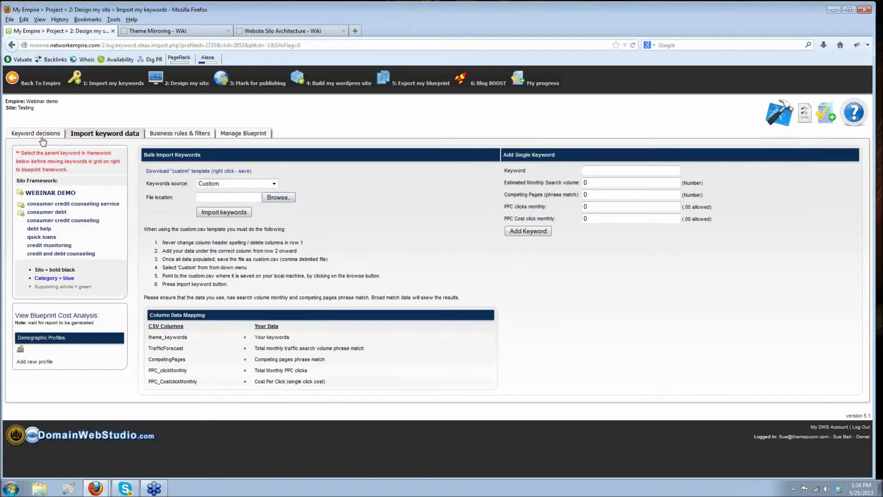
{"action": "left_click", "coordinate": [30, 135]}
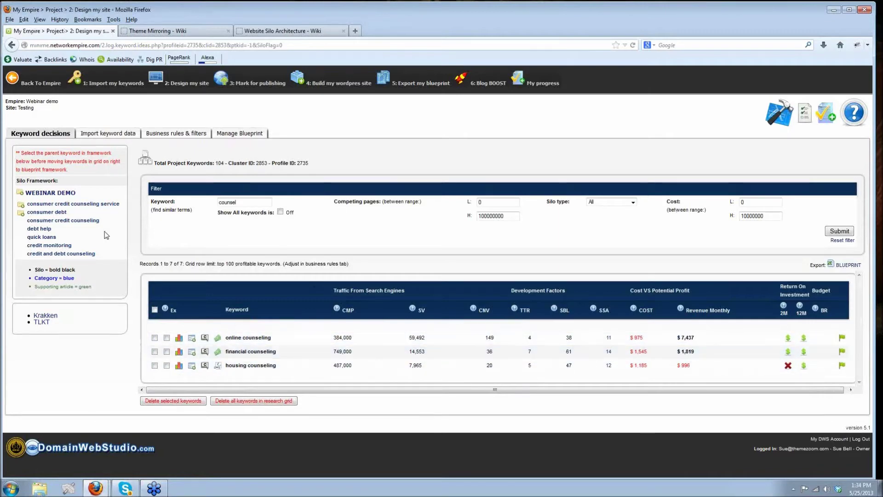
Step: Choose WEBINAR DEMO as the parent silo and tick online, financial and housing counseling keywords
{"action": "left_click", "coordinate": [61, 193]}
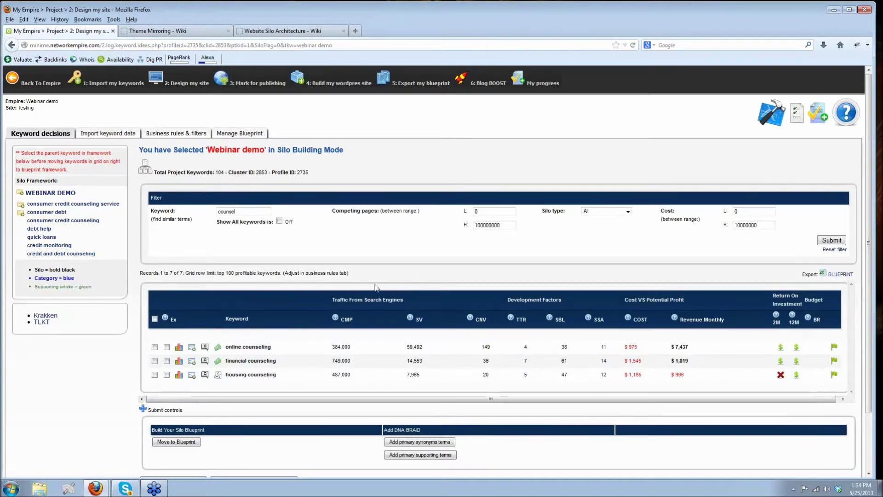
{"action": "left_click", "coordinate": [154, 347]}
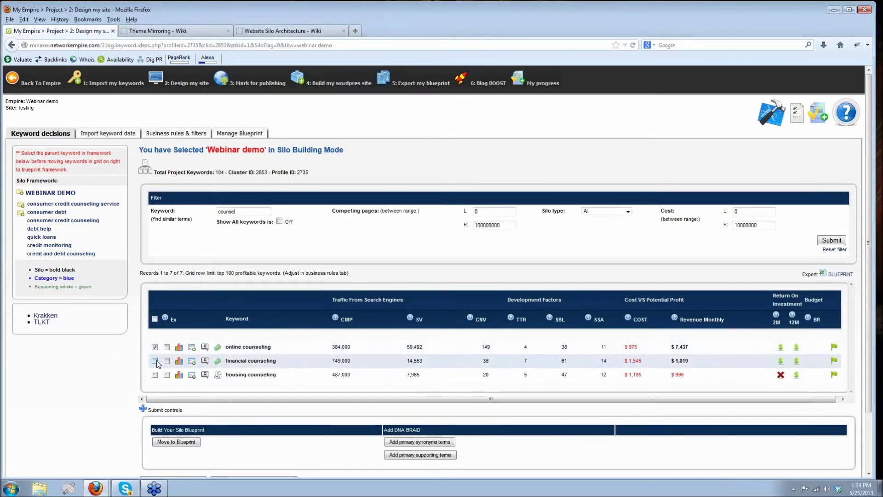
{"action": "left_click", "coordinate": [155, 361]}
{"action": "left_click", "coordinate": [155, 375]}
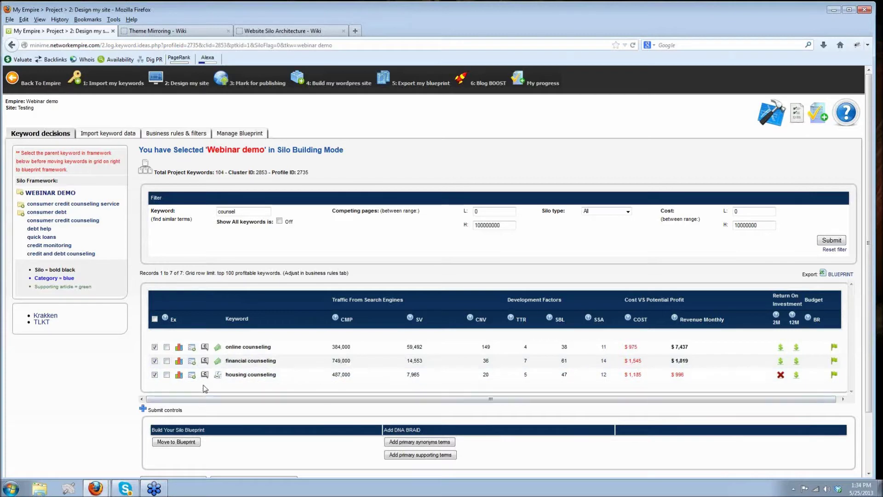
Step: Clear the 'counsel' keyword filter and resubmit with no keyword restriction
{"action": "left_click", "coordinate": [243, 213]}
{"action": "key", "text": "ctrl+a"}
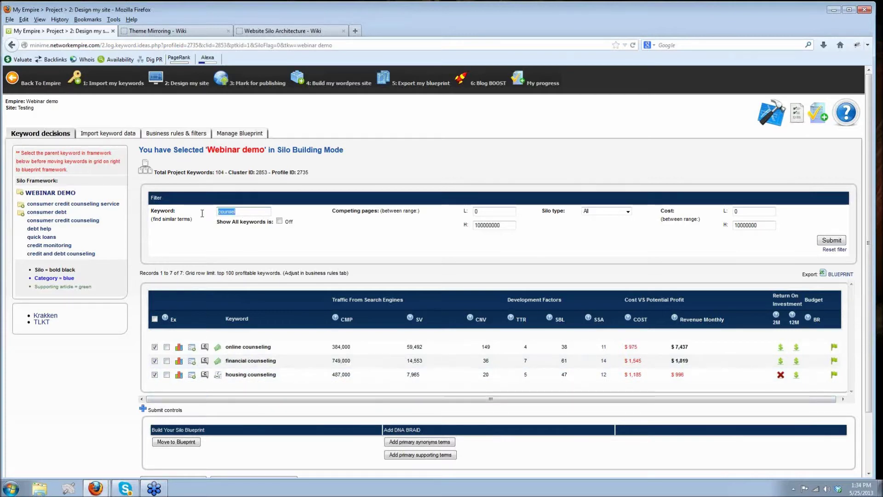
{"action": "key", "text": "BackSpace"}
{"action": "left_click", "coordinate": [826, 239]}
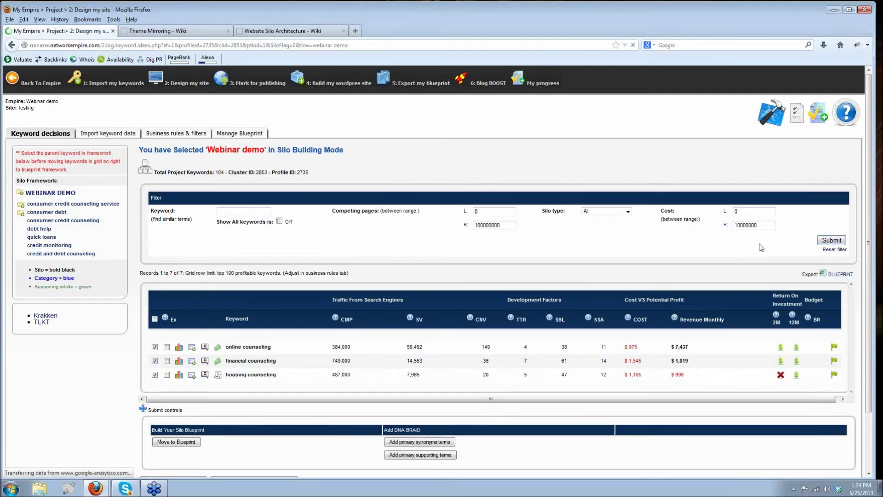
Step: Tick the financial help, credit score ratings and secured credit card keywords
{"action": "scroll", "coordinate": [488, 310], "scroll_direction": "down", "scroll_amount": 2}
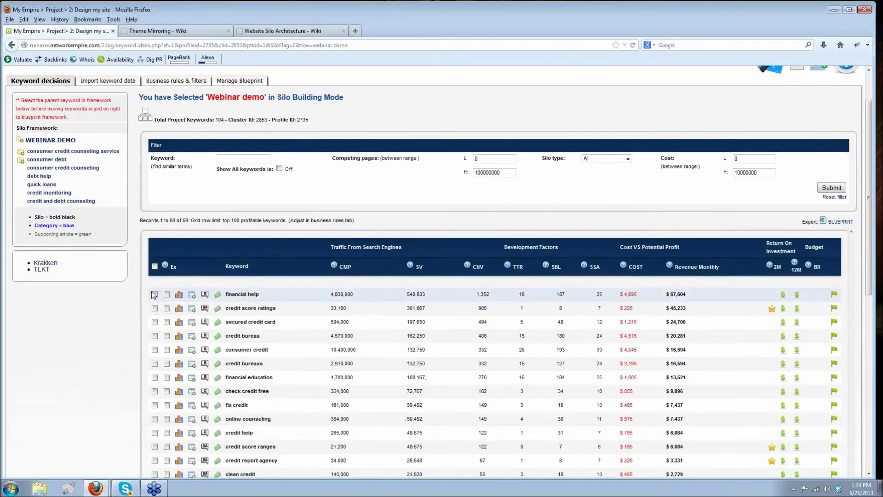
{"action": "left_click", "coordinate": [154, 294]}
{"action": "left_click", "coordinate": [155, 308]}
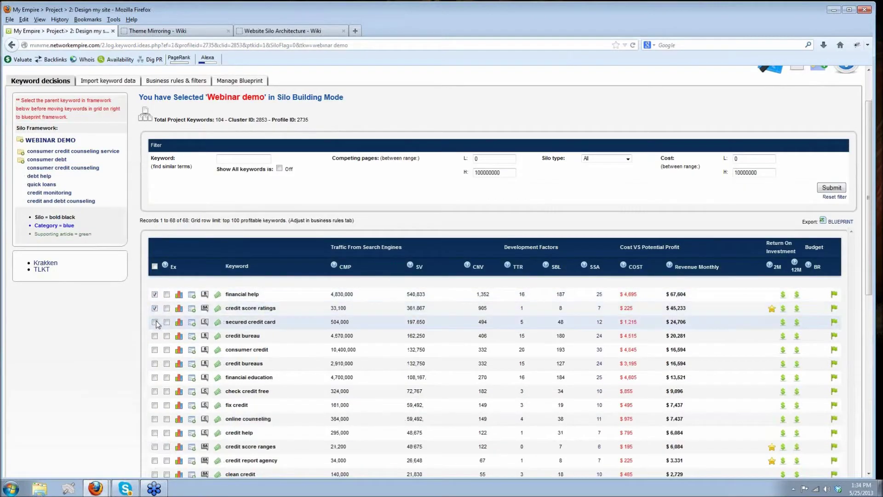
{"action": "left_click", "coordinate": [155, 322]}
Step: Move the three checked keywords into the Webinar Demo blueprint and reach the Blueprint Generator
{"action": "scroll", "coordinate": [175, 327], "scroll_direction": "down", "scroll_amount": 1}
{"action": "scroll", "coordinate": [177, 324], "scroll_direction": "down", "scroll_amount": 12}
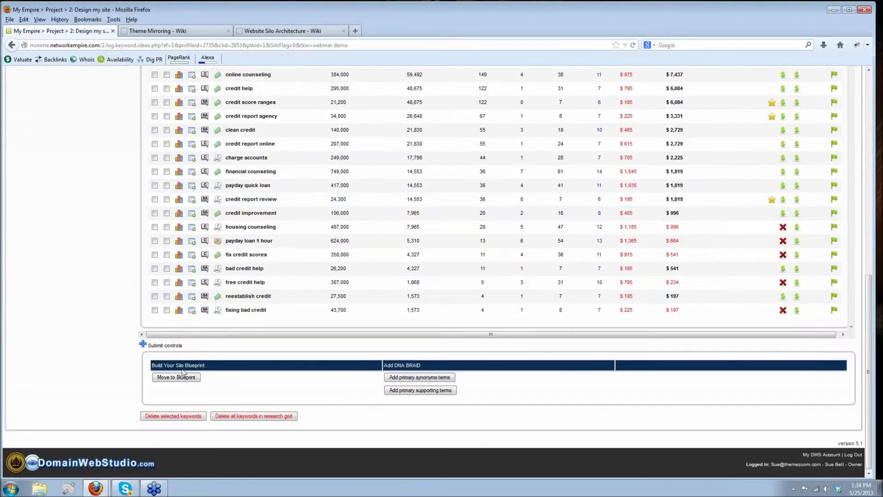
{"action": "scroll", "coordinate": [294, 221], "scroll_direction": "up", "scroll_amount": 6}
{"action": "scroll", "coordinate": [295, 193], "scroll_direction": "up", "scroll_amount": 4}
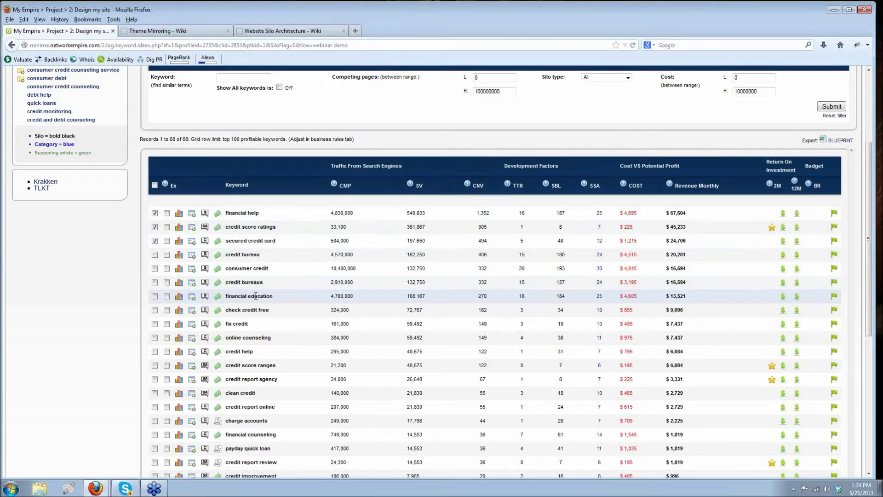
{"action": "scroll", "coordinate": [163, 339], "scroll_direction": "down", "scroll_amount": 1}
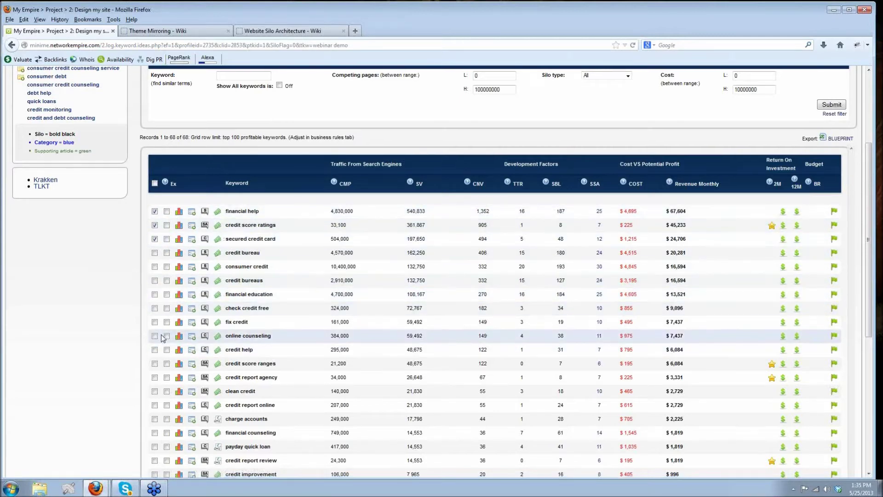
{"action": "scroll", "coordinate": [161, 333], "scroll_direction": "down", "scroll_amount": 10}
{"action": "left_click", "coordinate": [186, 378]}
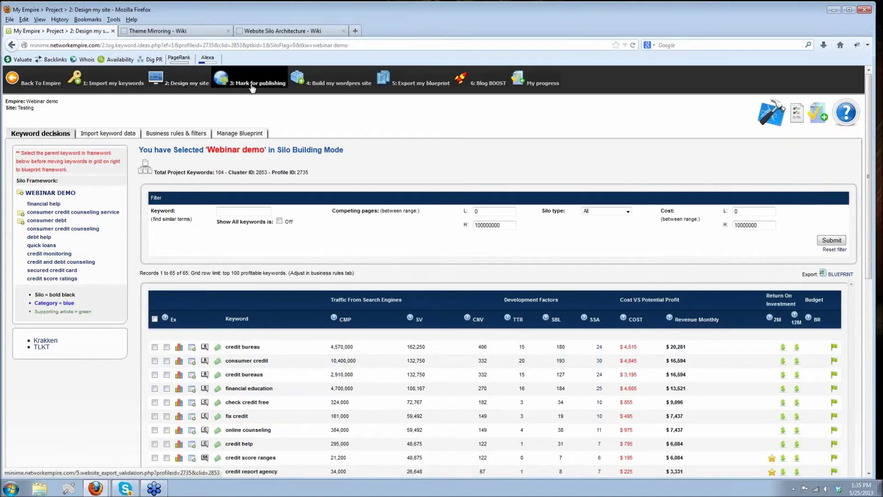
{"action": "left_click", "coordinate": [201, 85]}
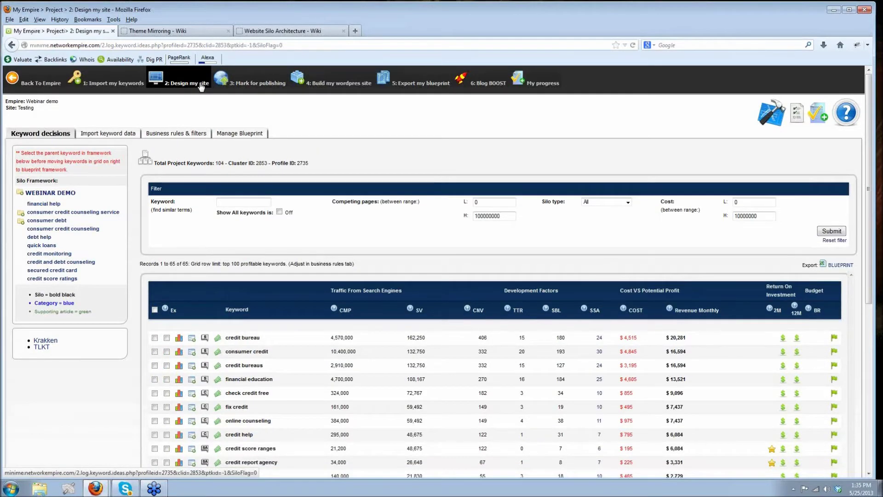
{"action": "left_click", "coordinate": [250, 85]}
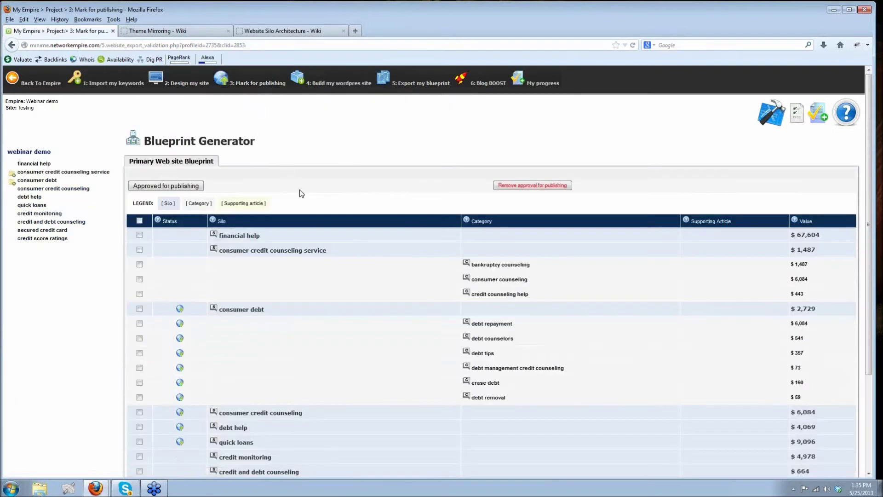
Step: Select all blueprint silos and categories, approve them for publishing, and continue to site building
{"action": "scroll", "coordinate": [322, 194], "scroll_direction": "down", "scroll_amount": 5}
{"action": "scroll", "coordinate": [409, 175], "scroll_direction": "up", "scroll_amount": 2}
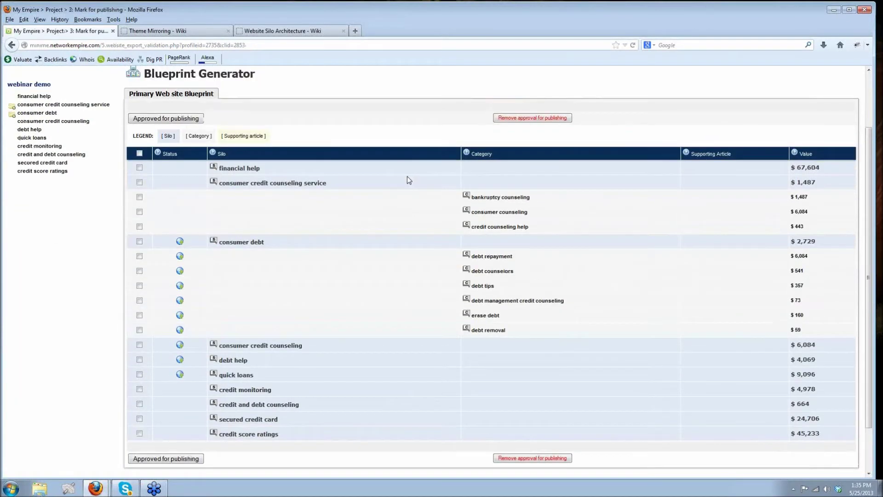
{"action": "scroll", "coordinate": [408, 176], "scroll_direction": "down", "scroll_amount": 2}
{"action": "scroll", "coordinate": [407, 176], "scroll_direction": "up", "scroll_amount": 2}
{"action": "left_click", "coordinate": [140, 153]}
{"action": "left_click", "coordinate": [184, 121]}
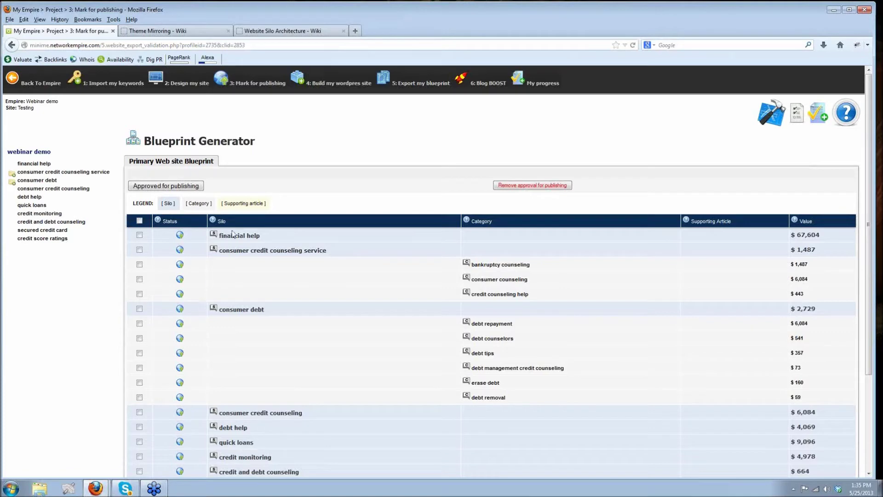
{"action": "left_click", "coordinate": [341, 87]}
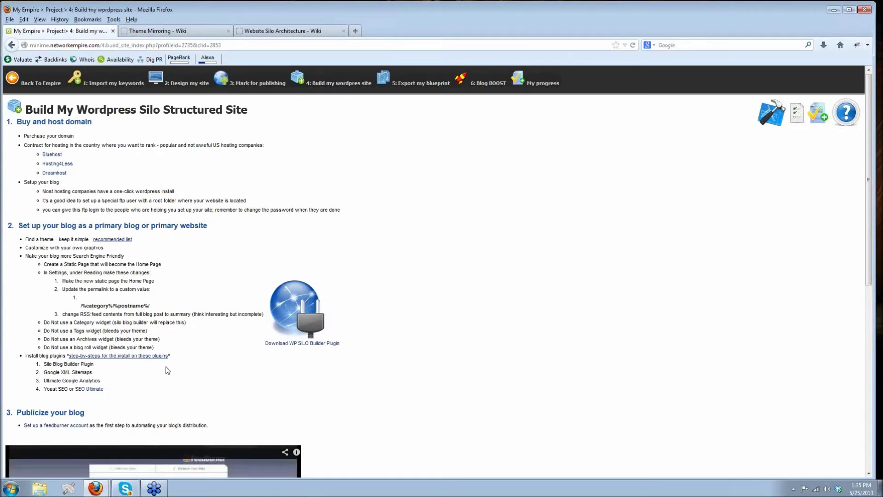
Step: Review the Build My Wordpress Site page, then move on to the XML blueprint export page
{"action": "scroll", "coordinate": [311, 324], "scroll_direction": "down", "scroll_amount": 8}
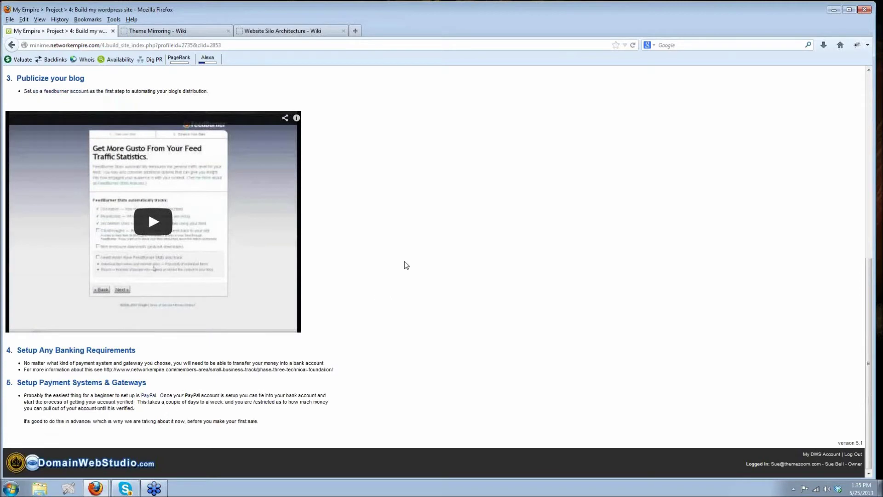
{"action": "scroll", "coordinate": [405, 262], "scroll_direction": "up", "scroll_amount": 10}
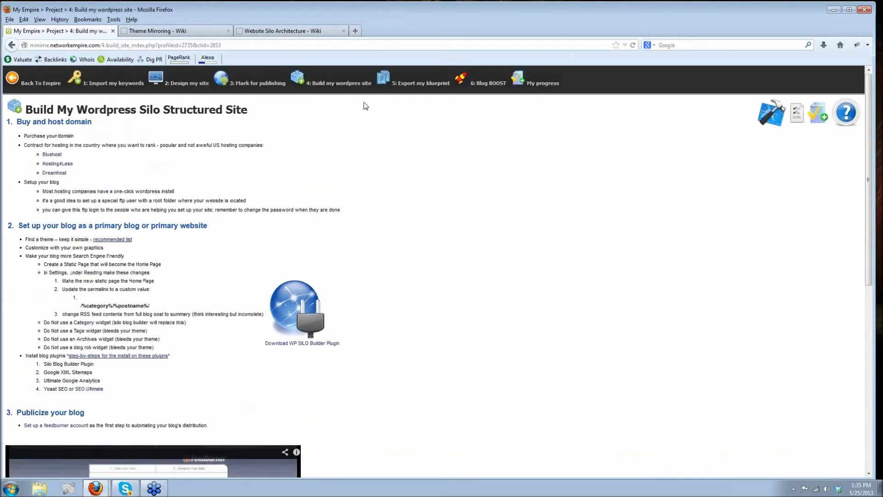
{"action": "left_click", "coordinate": [410, 91]}
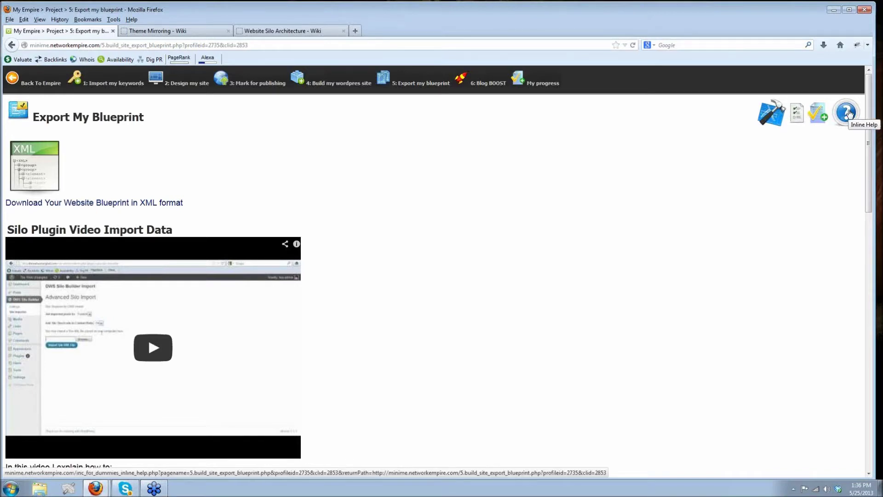
{"action": "left_click", "coordinate": [125, 88]}
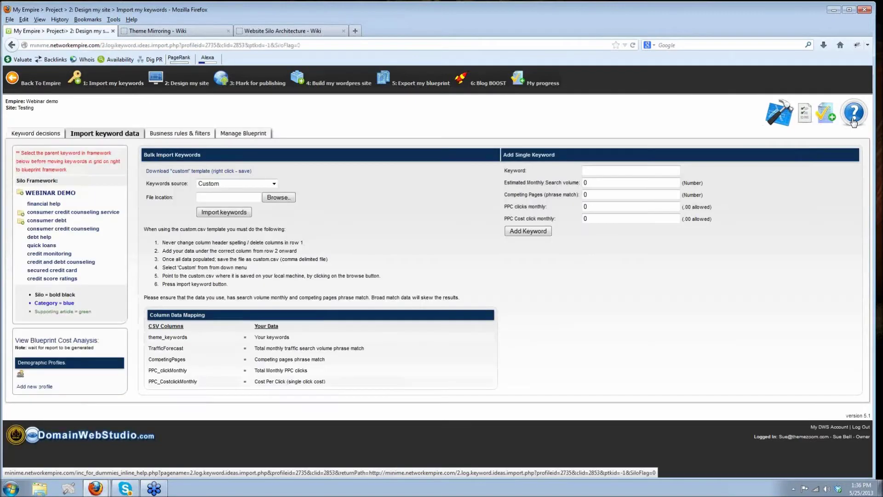
Step: View and dismiss the keyword-import help window and the progress tracker
{"action": "left_click", "coordinate": [853, 119]}
{"action": "scroll", "coordinate": [491, 225], "scroll_direction": "down", "scroll_amount": 10}
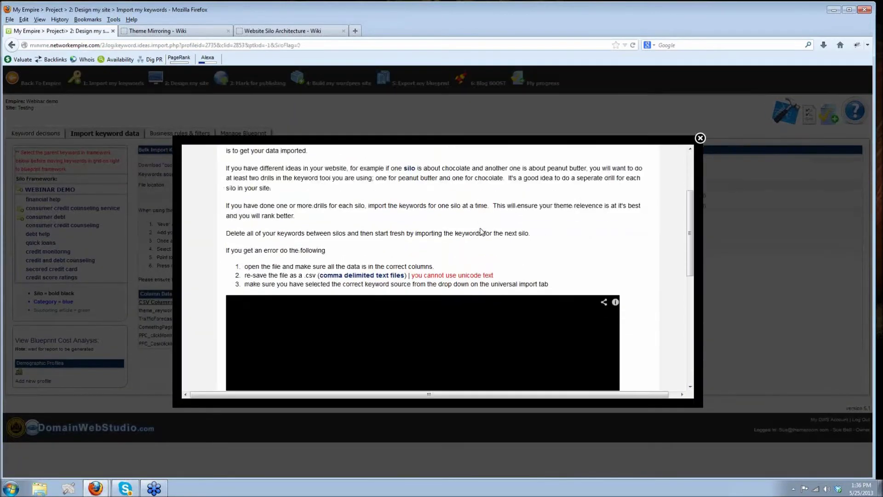
{"action": "scroll", "coordinate": [490, 235], "scroll_direction": "down", "scroll_amount": 3}
{"action": "scroll", "coordinate": [491, 235], "scroll_direction": "up", "scroll_amount": 10}
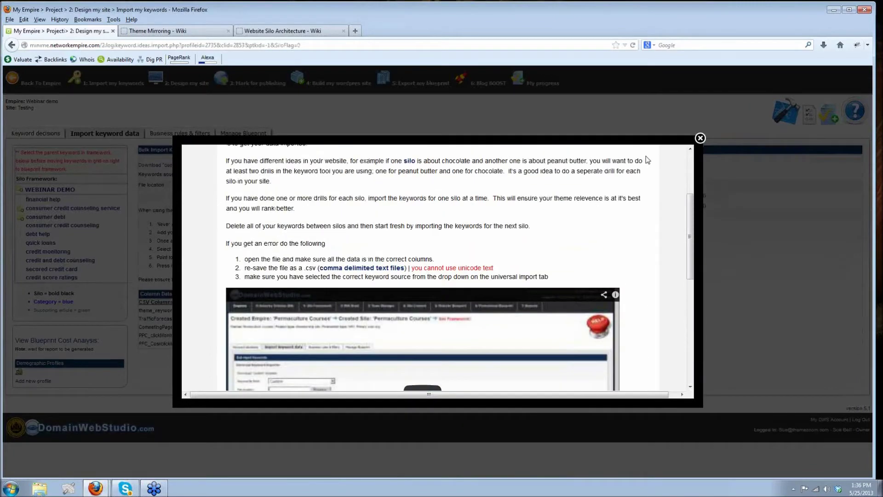
{"action": "left_click", "coordinate": [700, 138]}
{"action": "left_click", "coordinate": [804, 118]}
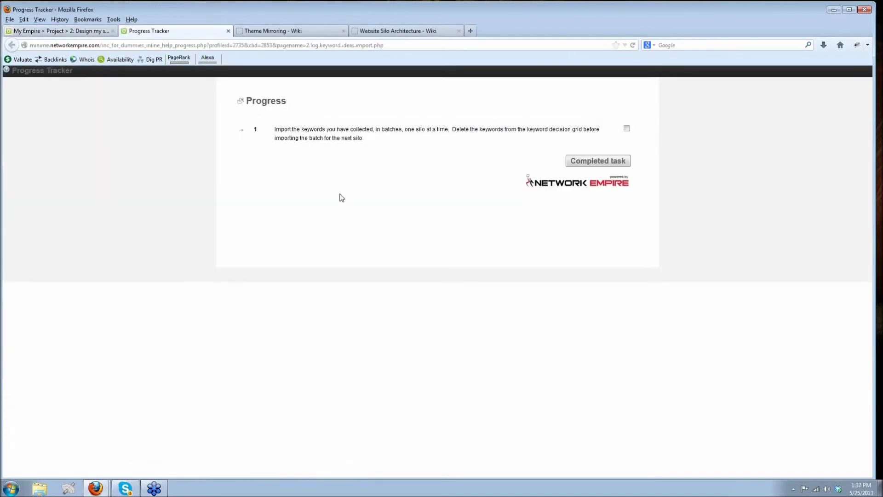
{"action": "left_click", "coordinate": [229, 31]}
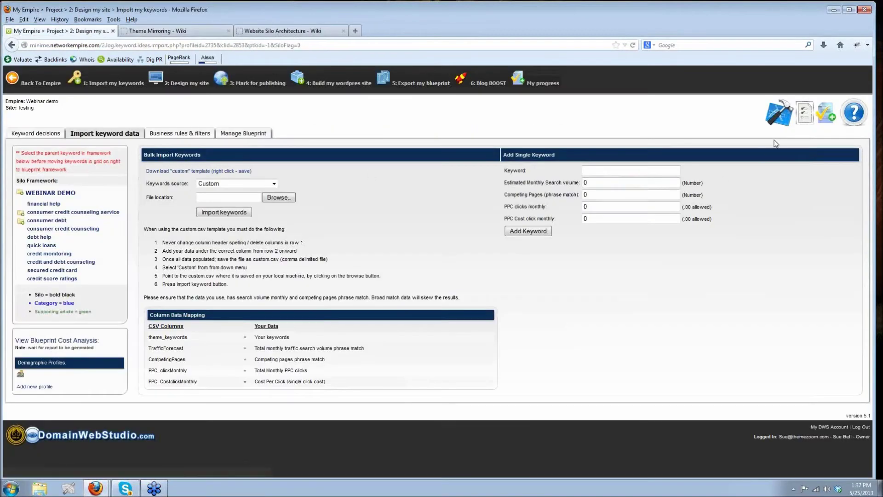
Step: Open the Test Project blueprint export table in a new tab, then return to keyword import
{"action": "left_click", "coordinate": [777, 119]}
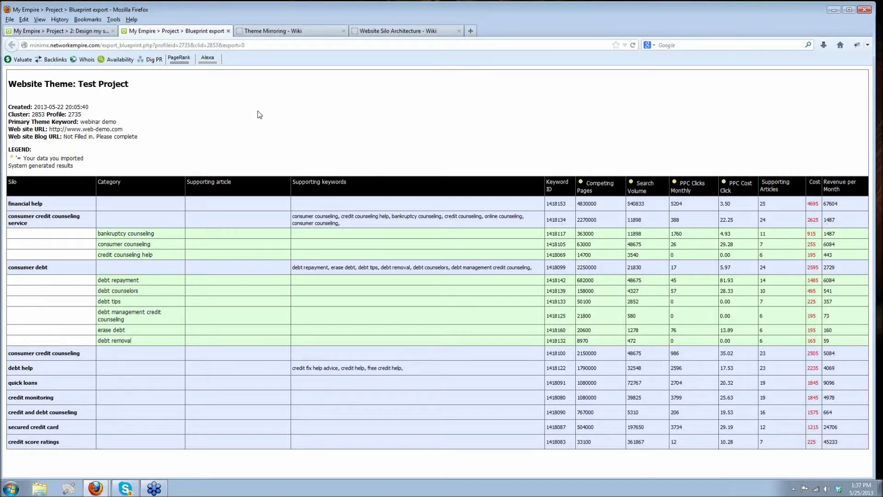
{"action": "left_click", "coordinate": [50, 33]}
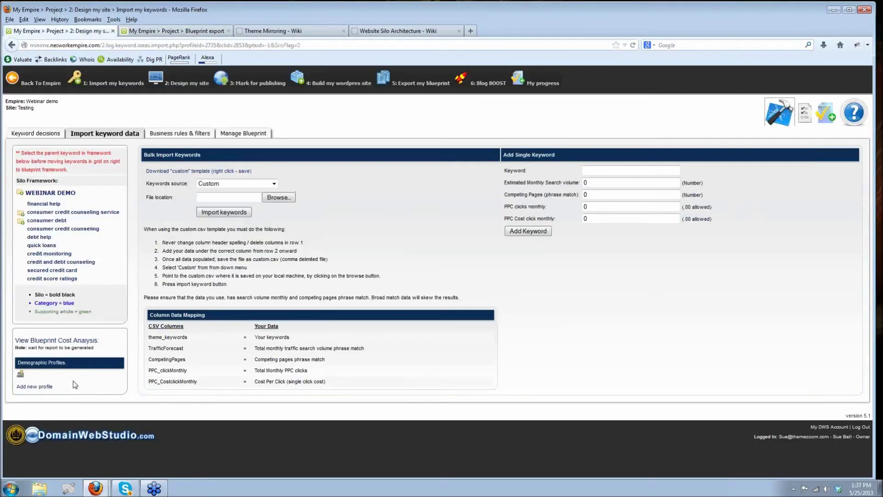
Step: Review the Blueprint Cost Overview ($5,000 budget, $-20,485 left) and close it
{"action": "left_click", "coordinate": [62, 341]}
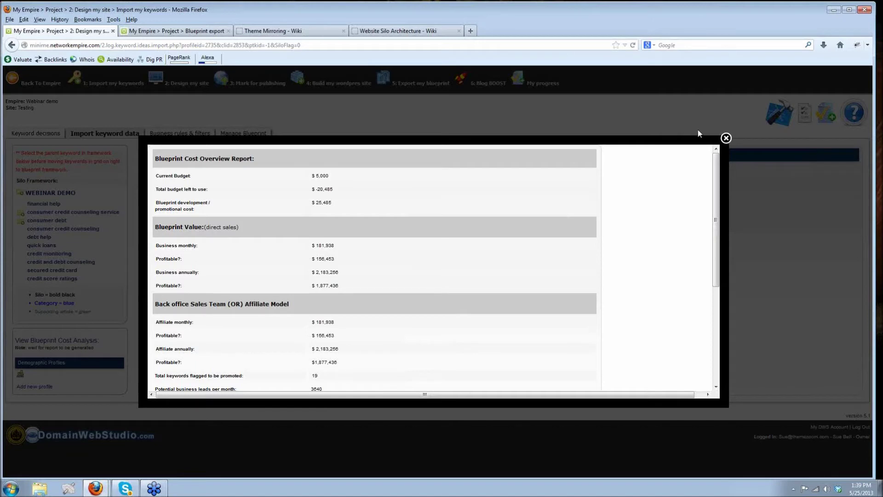
{"action": "left_click", "coordinate": [726, 138]}
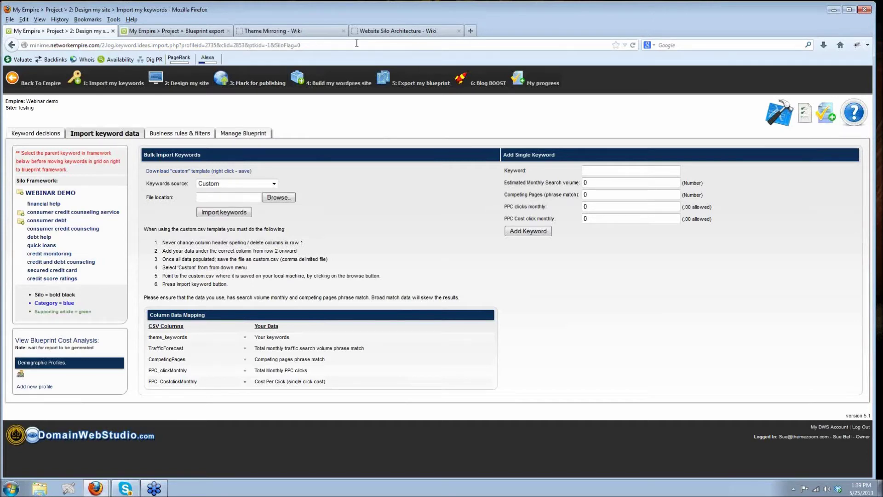
Step: Reload the keyword import page and load my.dwslive.com in a new tab
{"action": "left_click", "coordinate": [131, 85]}
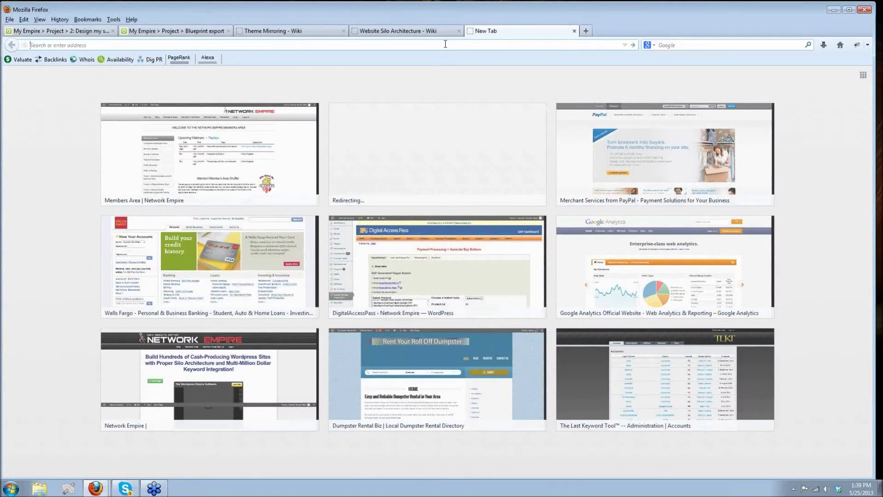
{"action": "type", "text": "my.dwslive.com/"}
{"action": "key", "text": "Return"}
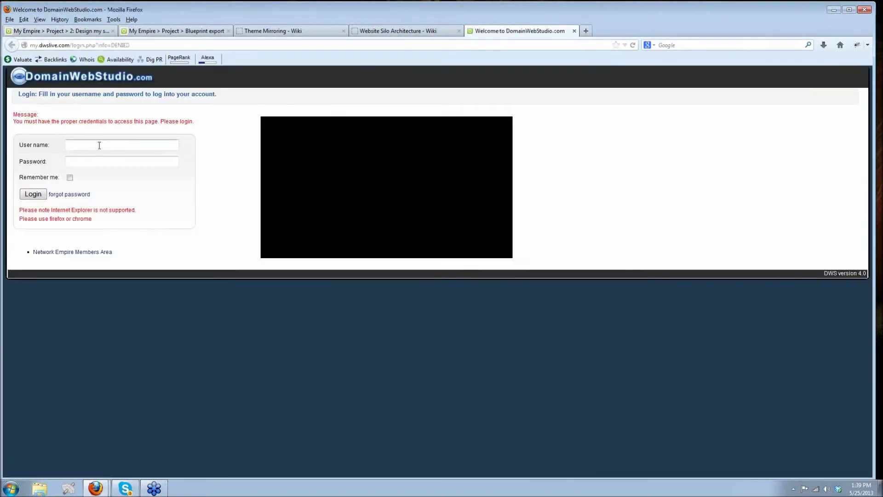
Step: Log in with the saved account and expand the First Time Home Buyer empire to show Project 660
{"action": "left_click", "coordinate": [99, 144]}
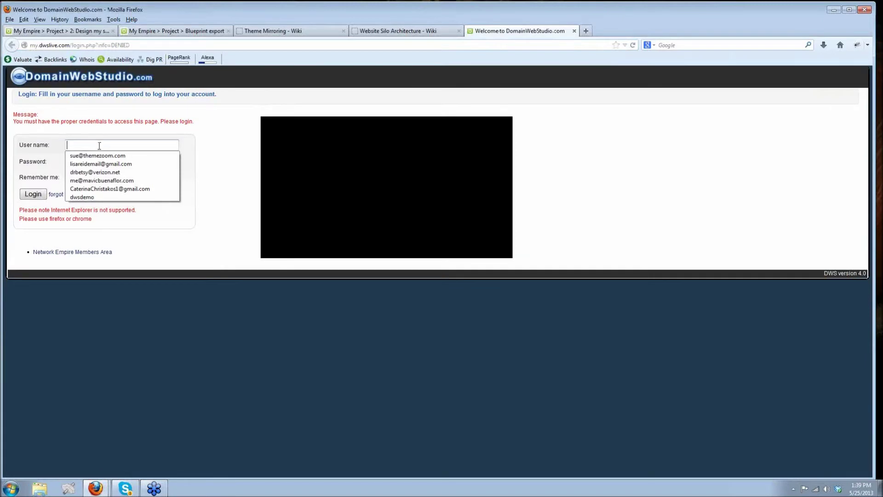
{"action": "left_click", "coordinate": [97, 155]}
{"action": "left_click", "coordinate": [40, 194]}
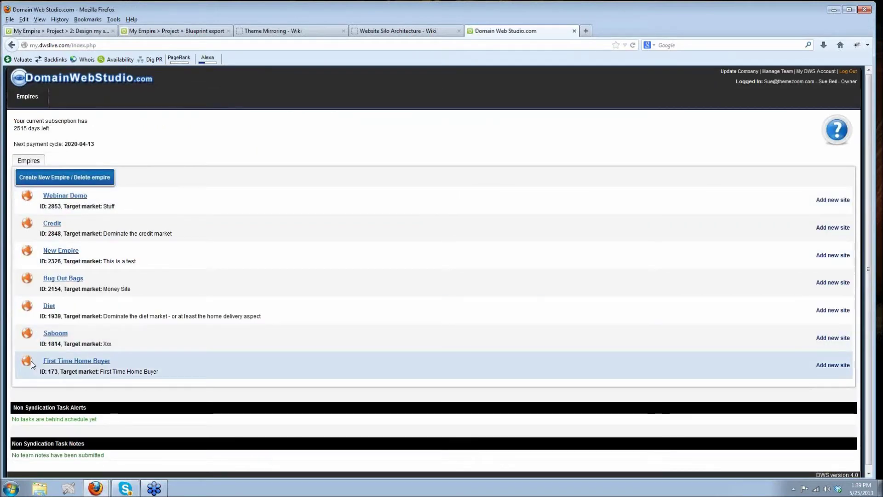
{"action": "left_click", "coordinate": [23, 360]}
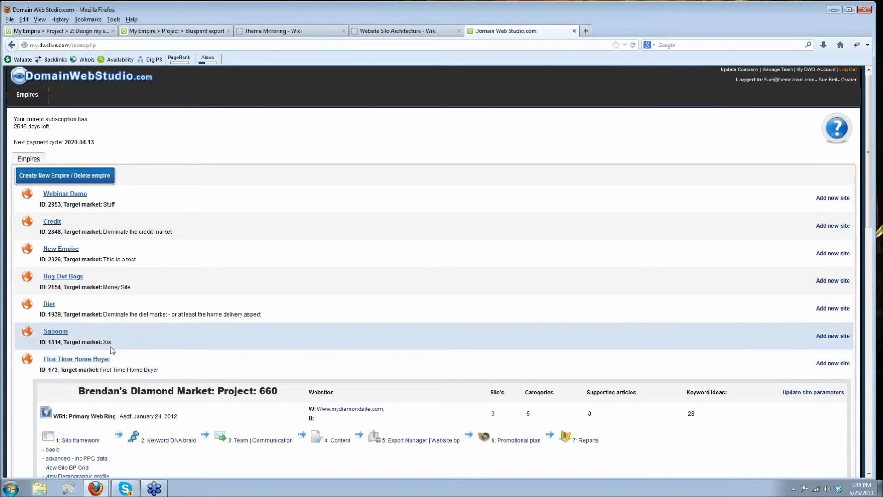
Step: Compare Project 660 with the keyword import tab, then open Brendan's Diamond Market's promotional plan
{"action": "scroll", "coordinate": [491, 340], "scroll_direction": "down", "scroll_amount": 3}
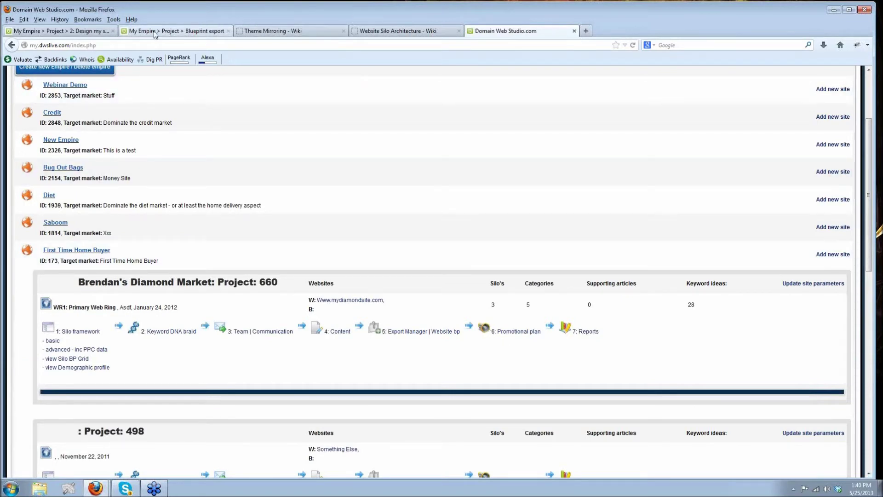
{"action": "left_click", "coordinate": [116, 35]}
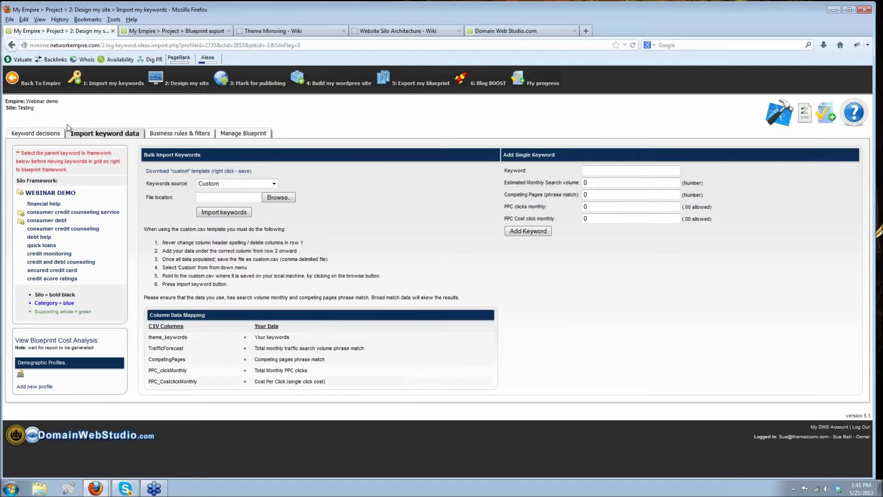
{"action": "left_click", "coordinate": [495, 31]}
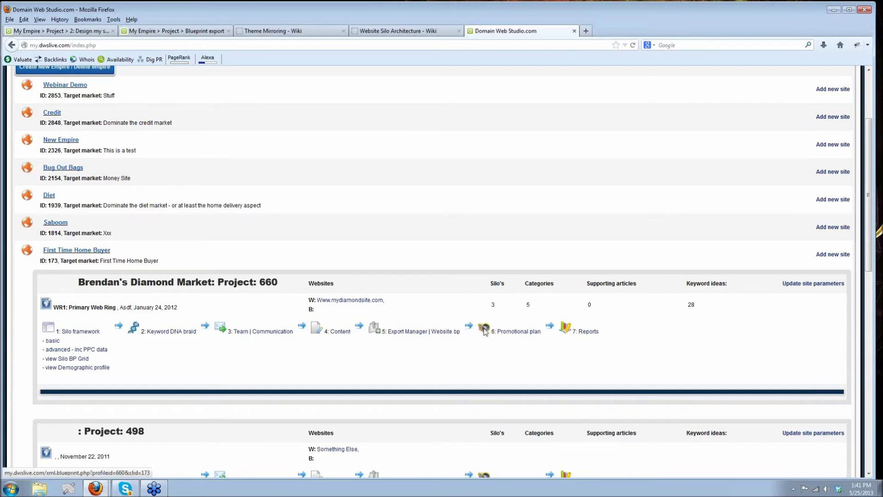
{"action": "left_click", "coordinate": [506, 334]}
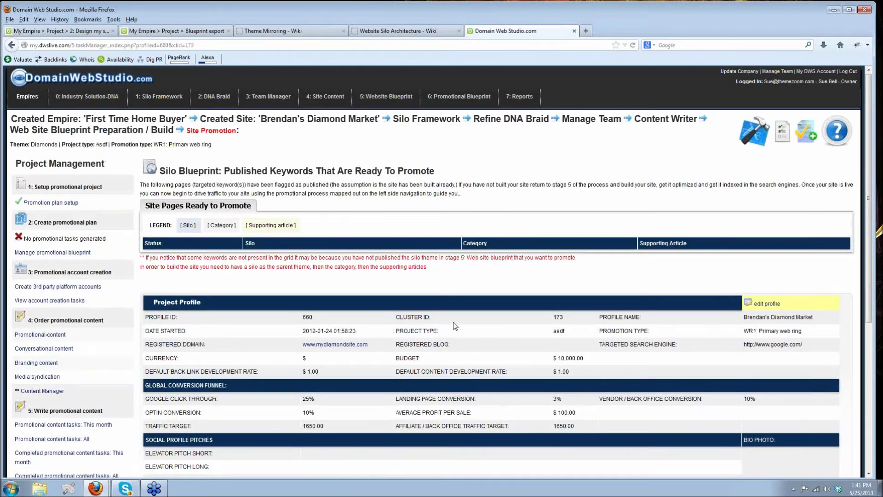
Step: Scroll down to review the empty Site Pages Ready to Promote grid and $10,000 budget profile
{"action": "scroll", "coordinate": [454, 322], "scroll_direction": "down", "scroll_amount": 2}
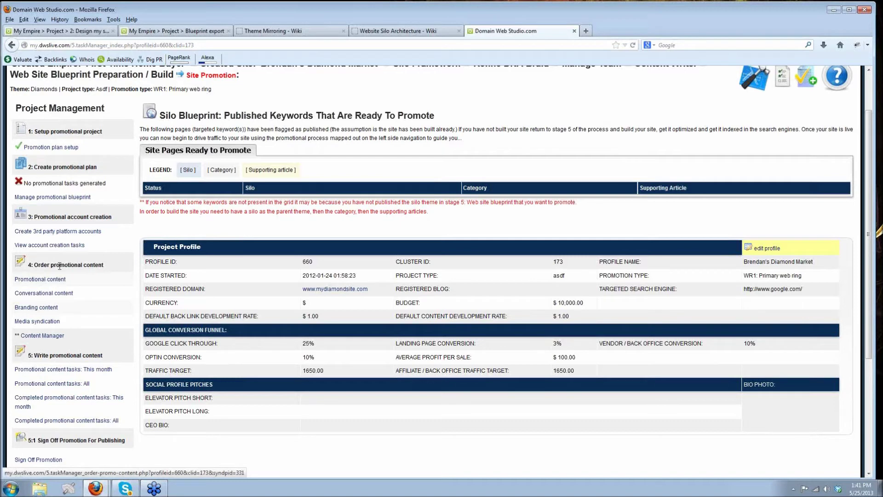
Step: Browse the blueprint planner's empty projection charts and $0 cost tables, then open the promotional plan setup
{"action": "left_click", "coordinate": [64, 198]}
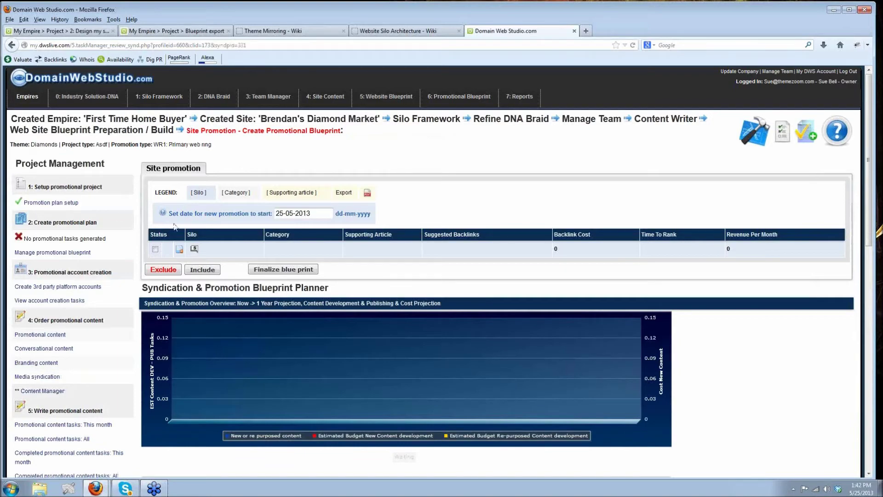
{"action": "scroll", "coordinate": [744, 297], "scroll_direction": "down", "scroll_amount": 10}
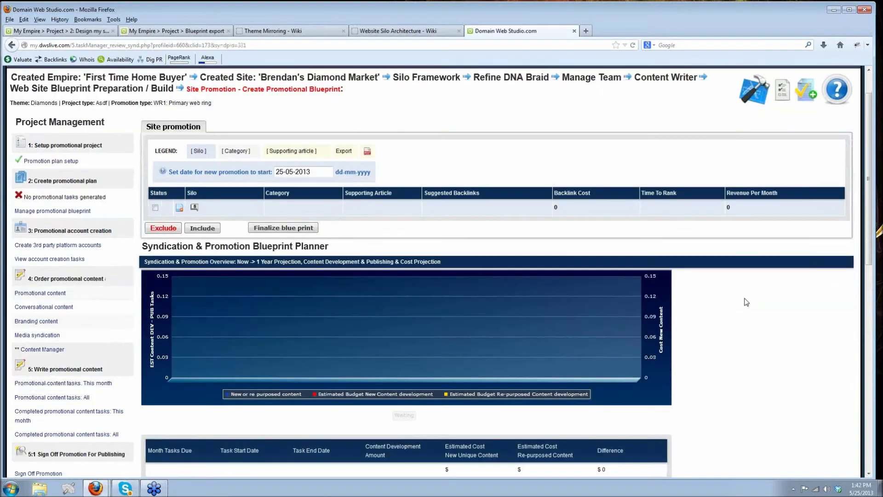
{"action": "scroll", "coordinate": [746, 302], "scroll_direction": "up", "scroll_amount": 10}
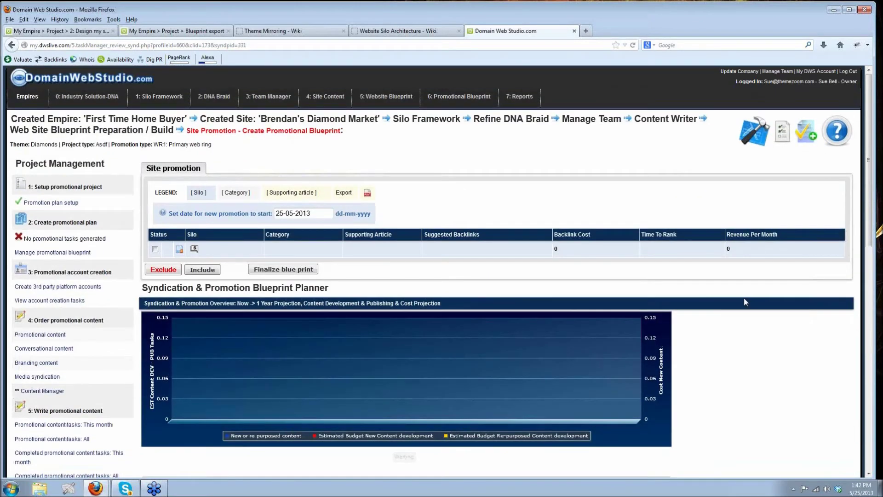
{"action": "scroll", "coordinate": [747, 302], "scroll_direction": "down", "scroll_amount": 10}
{"action": "scroll", "coordinate": [746, 302], "scroll_direction": "down", "scroll_amount": 8}
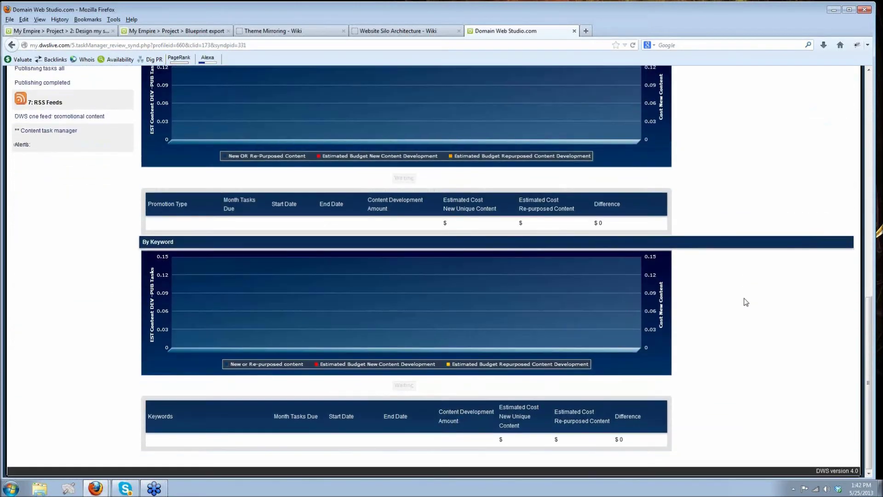
{"action": "scroll", "coordinate": [746, 302], "scroll_direction": "up", "scroll_amount": 18}
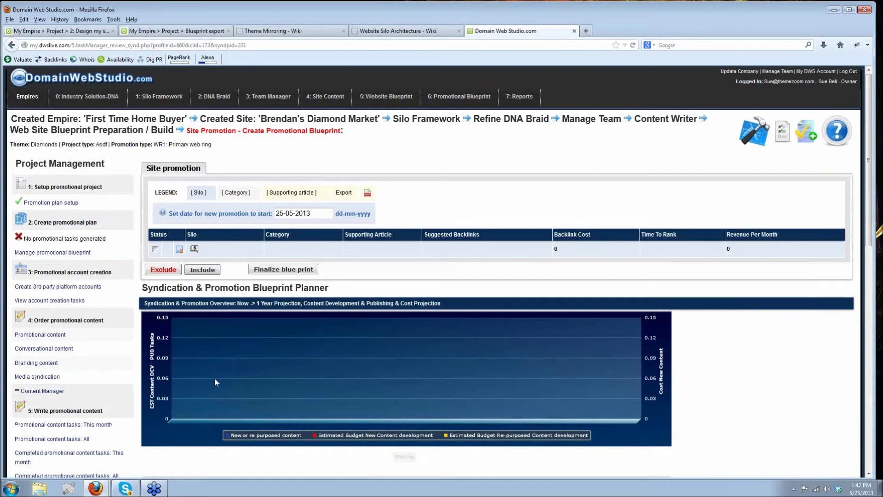
{"action": "scroll", "coordinate": [214, 382], "scroll_direction": "down", "scroll_amount": 2}
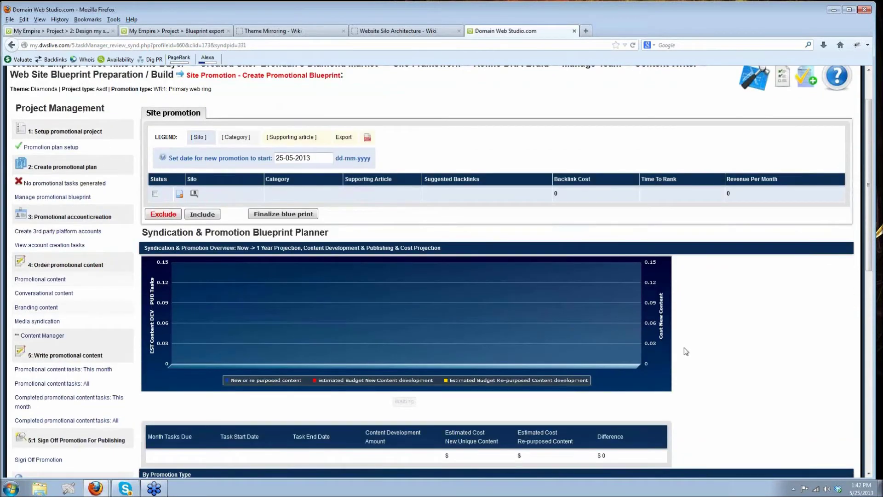
{"action": "scroll", "coordinate": [686, 352], "scroll_direction": "down", "scroll_amount": 8}
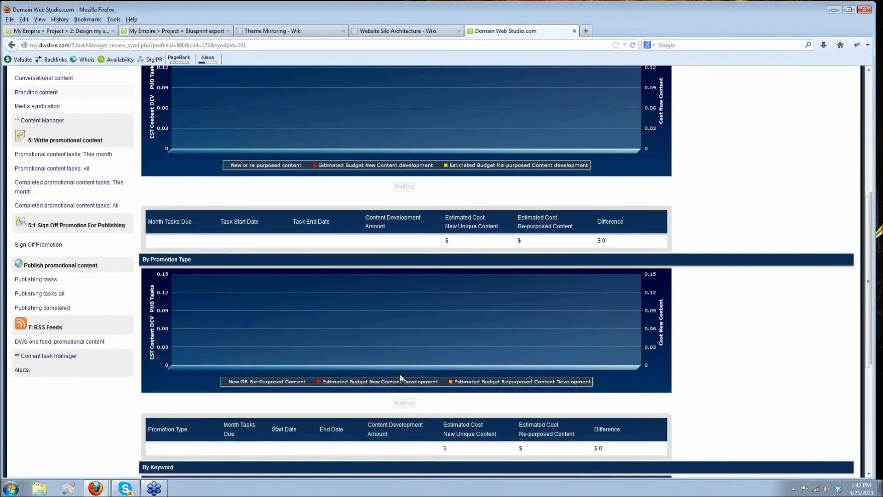
{"action": "scroll", "coordinate": [401, 378], "scroll_direction": "up", "scroll_amount": 10}
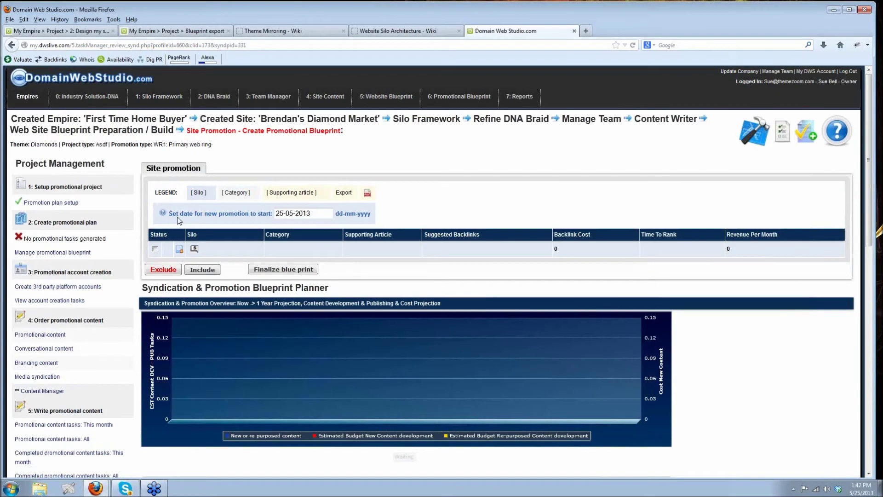
{"action": "scroll", "coordinate": [485, 221], "scroll_direction": "down", "scroll_amount": 12}
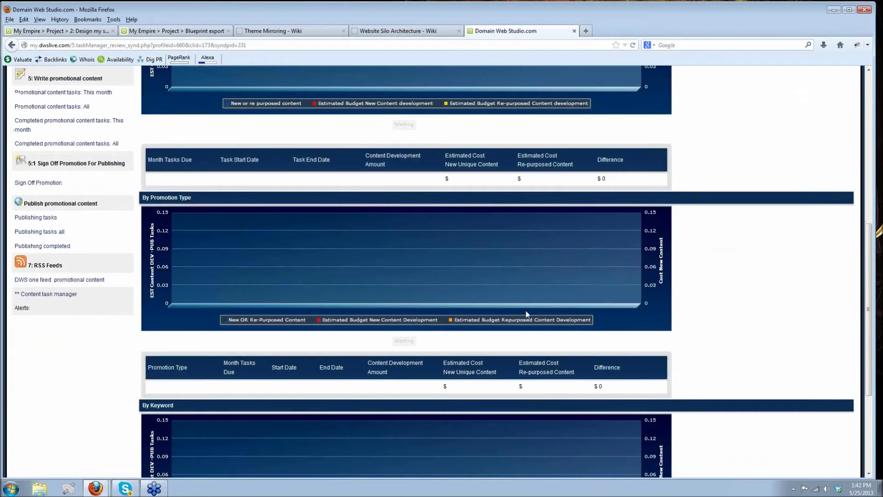
{"action": "scroll", "coordinate": [527, 314], "scroll_direction": "down", "scroll_amount": 2}
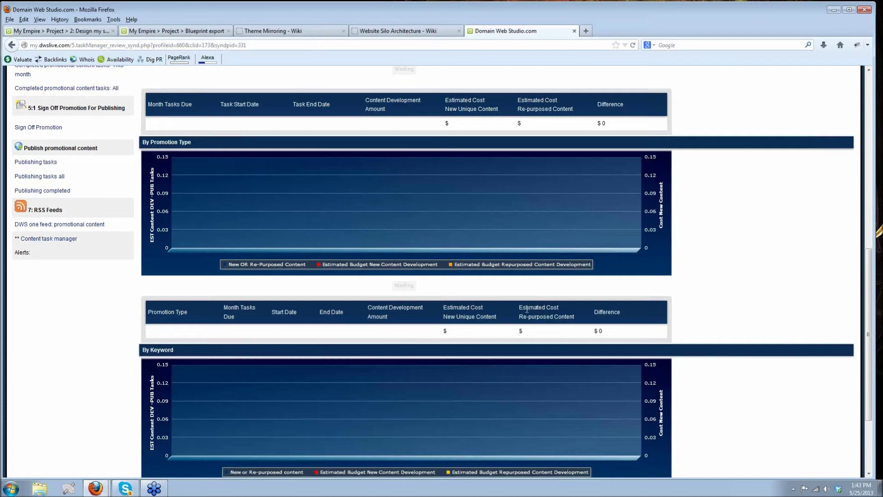
{"action": "scroll", "coordinate": [530, 307], "scroll_direction": "up", "scroll_amount": 10}
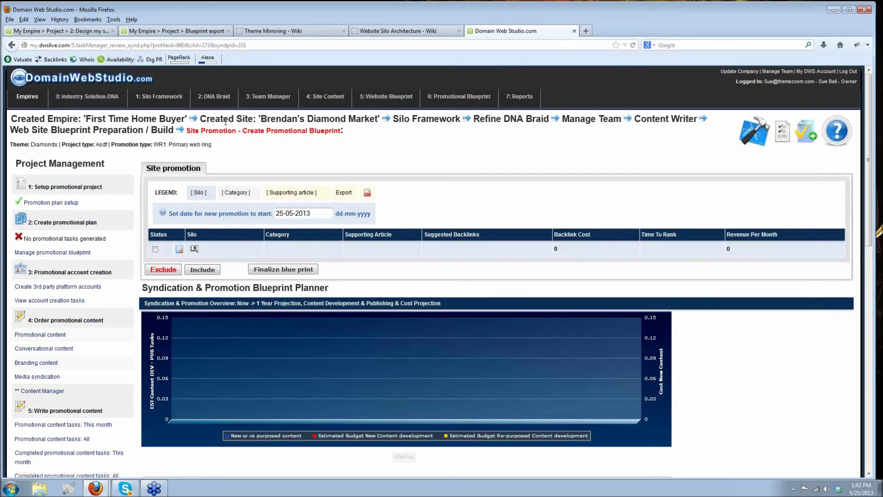
{"action": "left_click", "coordinate": [60, 205]}
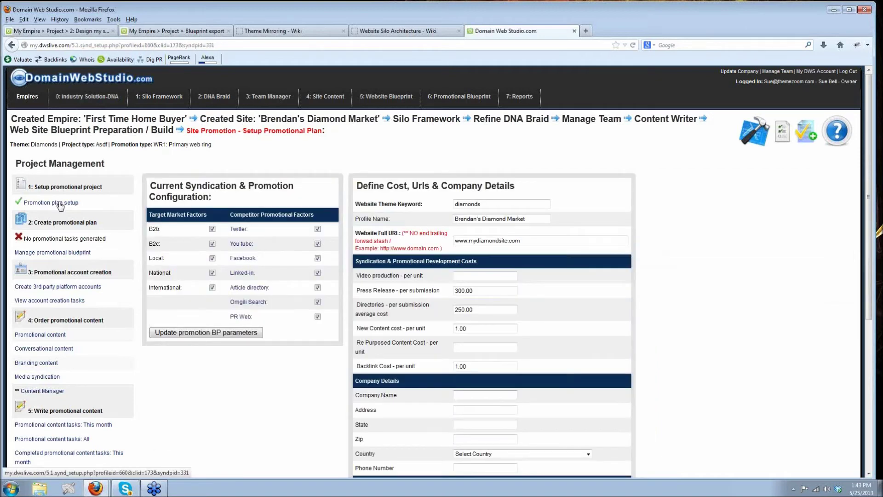
Step: Return to the Empires list, expand First Time Home Buyer, and open Project 106's promotional plan
{"action": "mouse_move", "coordinate": [34, 104]}
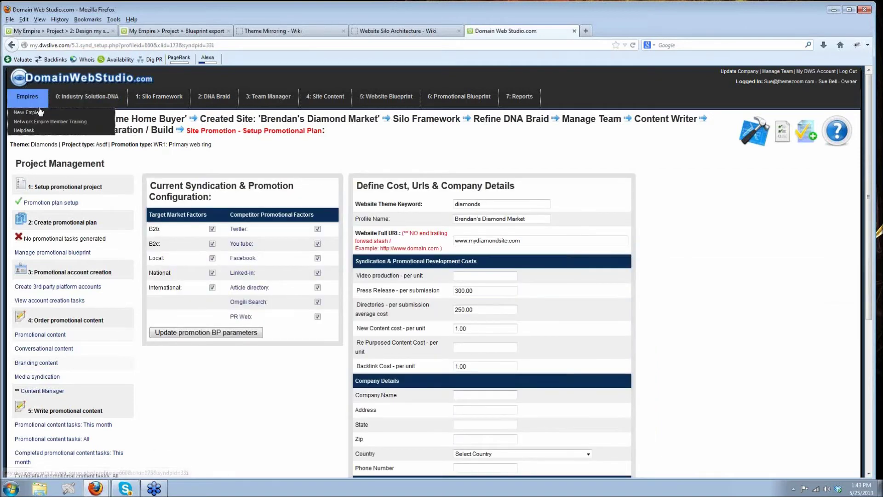
{"action": "left_click", "coordinate": [33, 102]}
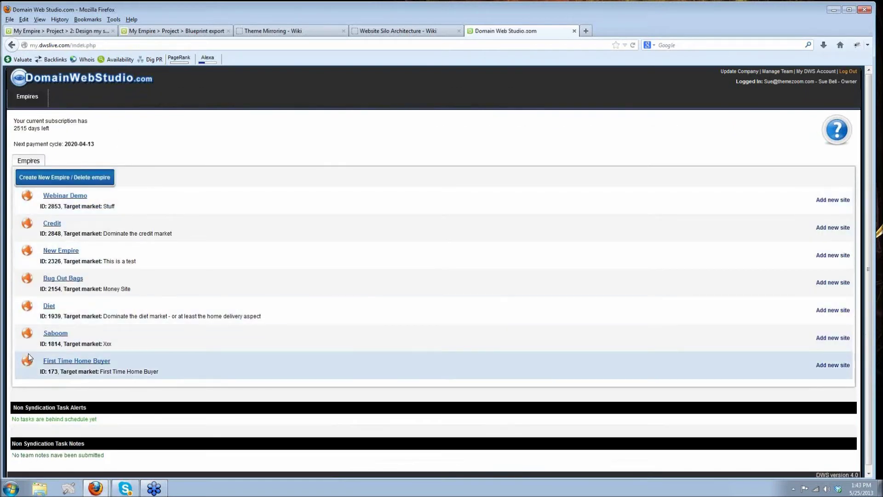
{"action": "left_click", "coordinate": [27, 361]}
{"action": "scroll", "coordinate": [64, 334], "scroll_direction": "down", "scroll_amount": 7}
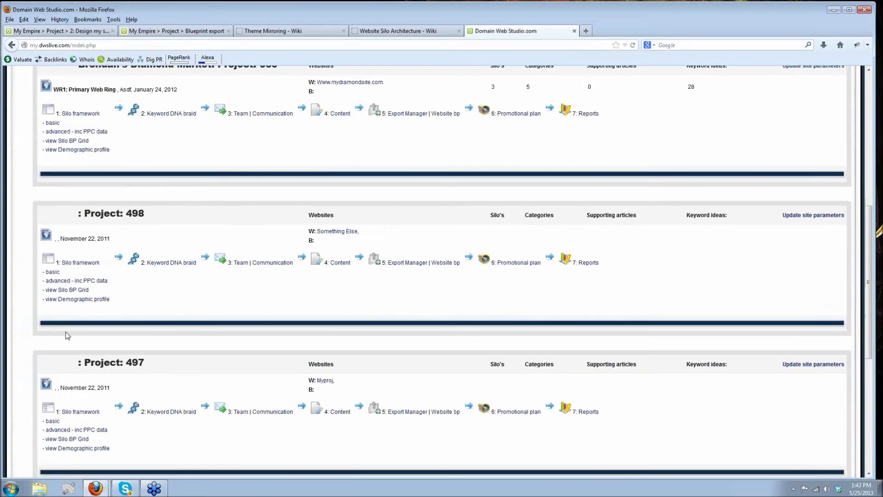
{"action": "scroll", "coordinate": [66, 331], "scroll_direction": "down", "scroll_amount": 5}
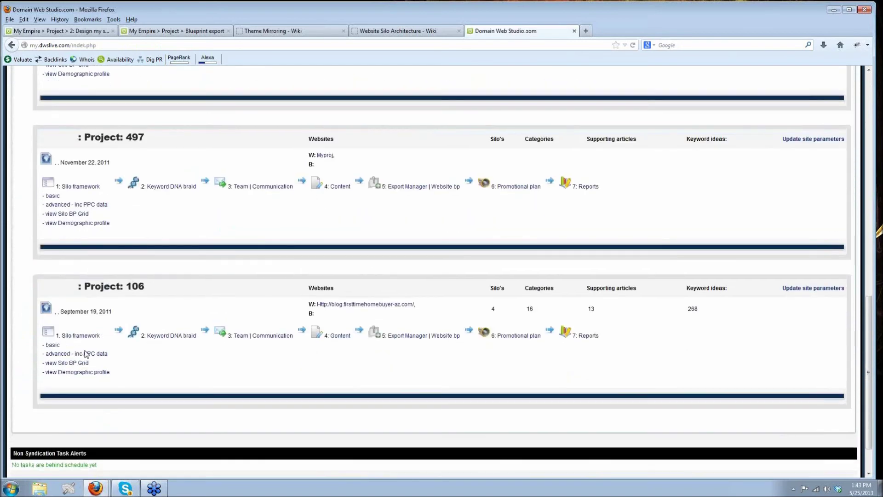
{"action": "left_click", "coordinate": [518, 341]}
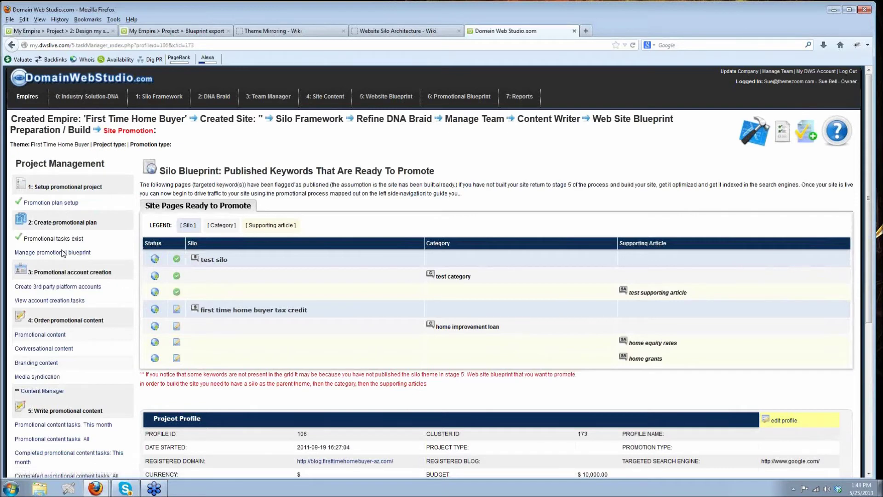
Step: Review Project 106's blueprint of silos, backlink costs, time to rank and revenue, then start 3rd-party account setup
{"action": "left_click", "coordinate": [62, 255]}
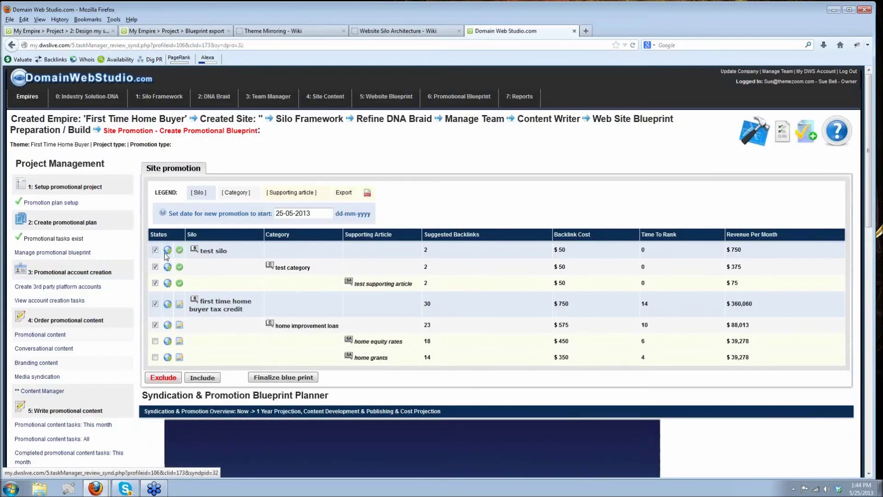
{"action": "scroll", "coordinate": [435, 242], "scroll_direction": "down", "scroll_amount": 8}
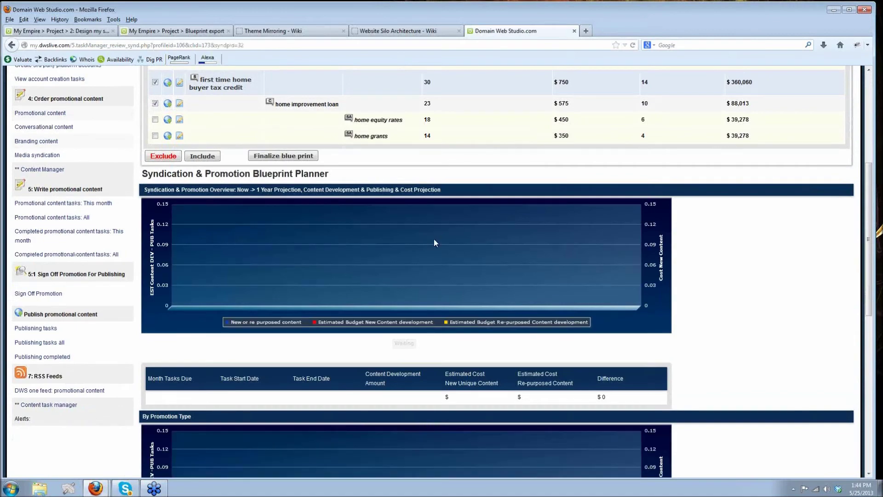
{"action": "scroll", "coordinate": [434, 238], "scroll_direction": "up", "scroll_amount": 4}
{"action": "scroll", "coordinate": [434, 238], "scroll_direction": "down", "scroll_amount": 12}
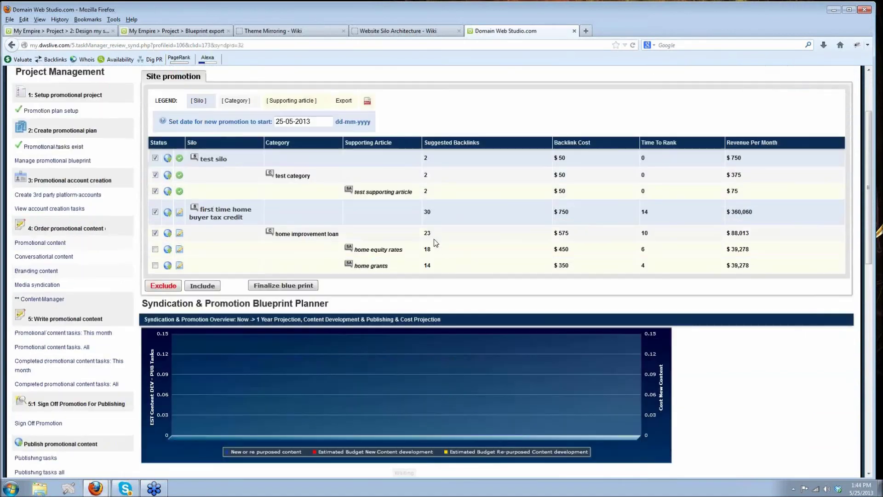
{"action": "scroll", "coordinate": [434, 240], "scroll_direction": "up", "scroll_amount": 12}
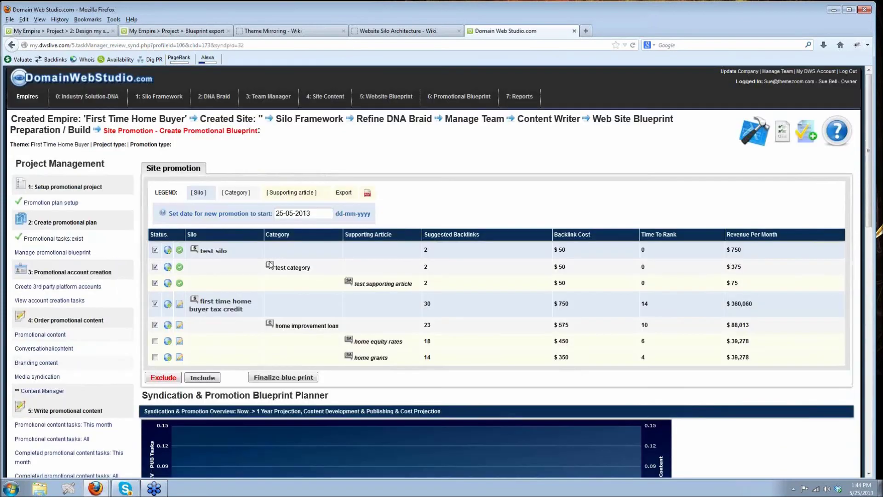
{"action": "left_click", "coordinate": [68, 288]}
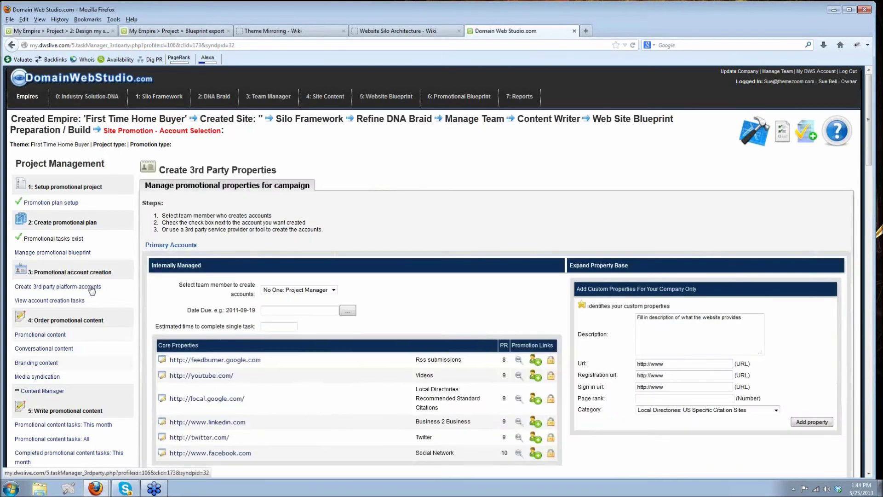
{"action": "scroll", "coordinate": [94, 285], "scroll_direction": "down", "scroll_amount": 5}
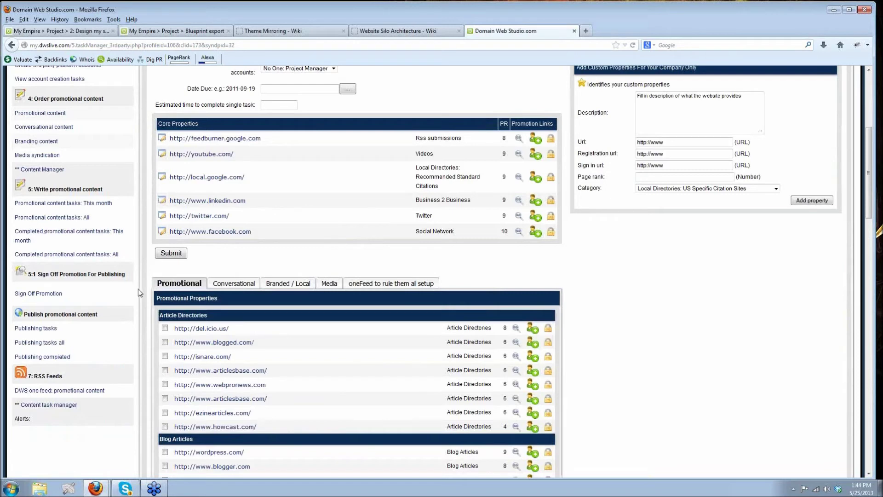
{"action": "scroll", "coordinate": [605, 306], "scroll_direction": "down", "scroll_amount": 1}
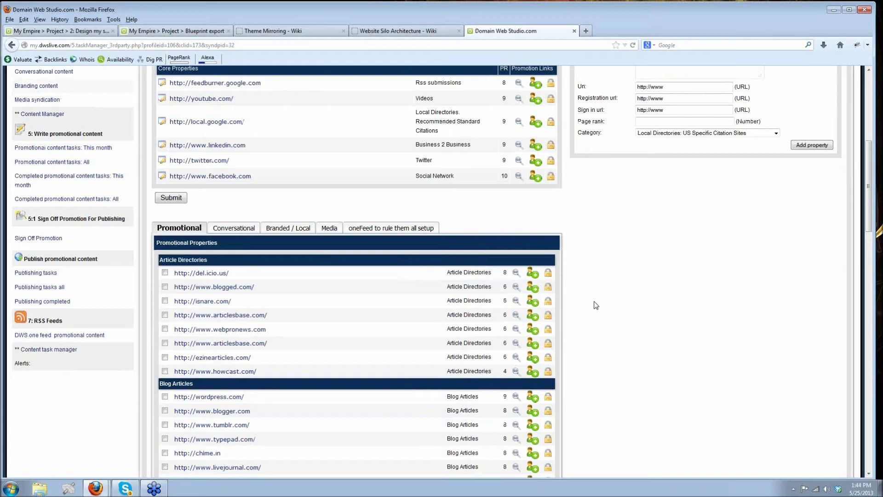
{"action": "scroll", "coordinate": [605, 305], "scroll_direction": "down", "scroll_amount": 2}
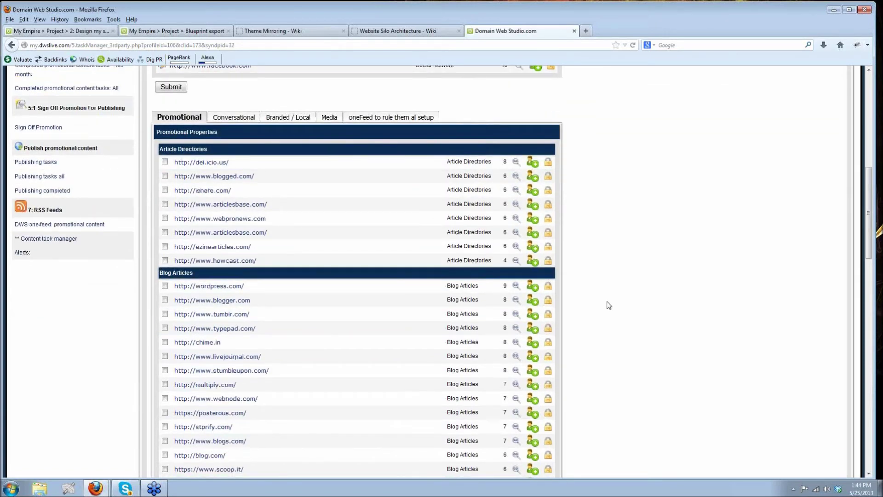
{"action": "scroll", "coordinate": [609, 306], "scroll_direction": "down", "scroll_amount": 7}
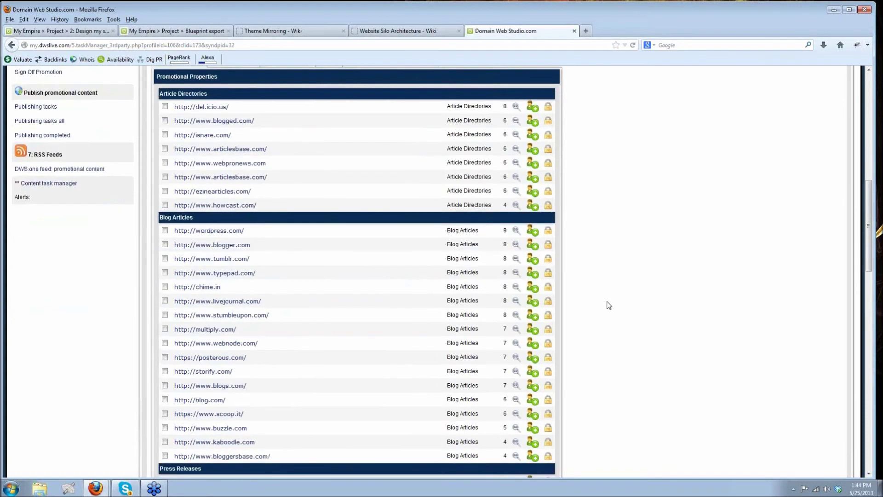
{"action": "scroll", "coordinate": [608, 305], "scroll_direction": "down", "scroll_amount": 6}
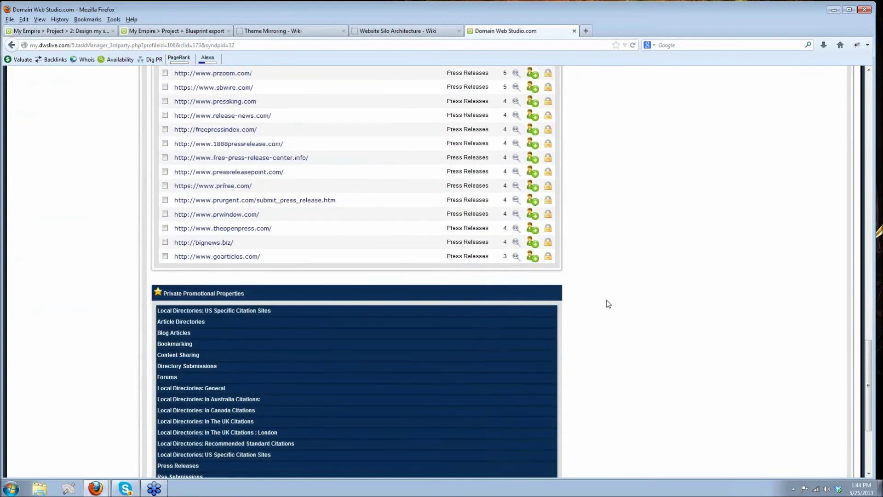
{"action": "scroll", "coordinate": [606, 304], "scroll_direction": "up", "scroll_amount": 12}
{"action": "scroll", "coordinate": [605, 302], "scroll_direction": "up", "scroll_amount": 1}
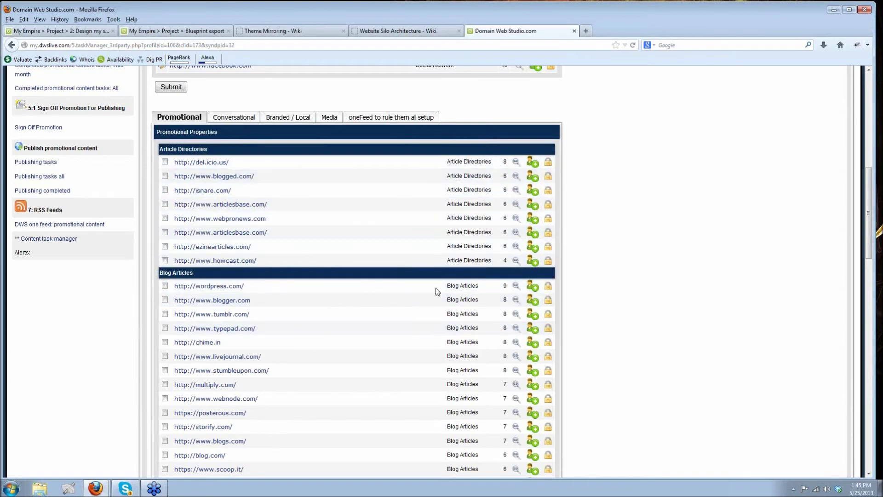
{"action": "scroll", "coordinate": [466, 364], "scroll_direction": "down", "scroll_amount": 2}
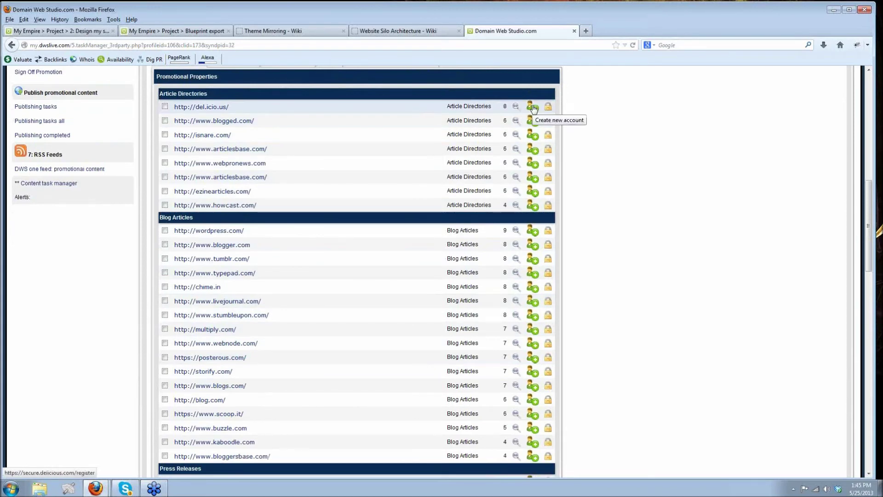
{"action": "scroll", "coordinate": [529, 110], "scroll_direction": "up", "scroll_amount": 10}
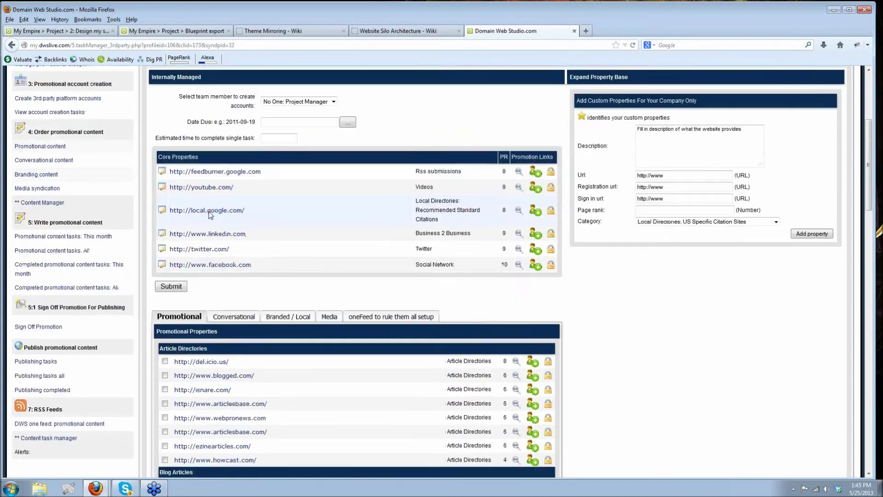
{"action": "scroll", "coordinate": [276, 257], "scroll_direction": "down", "scroll_amount": 3}
{"action": "scroll", "coordinate": [281, 259], "scroll_direction": "up", "scroll_amount": 2}
{"action": "scroll", "coordinate": [280, 263], "scroll_direction": "down", "scroll_amount": 5}
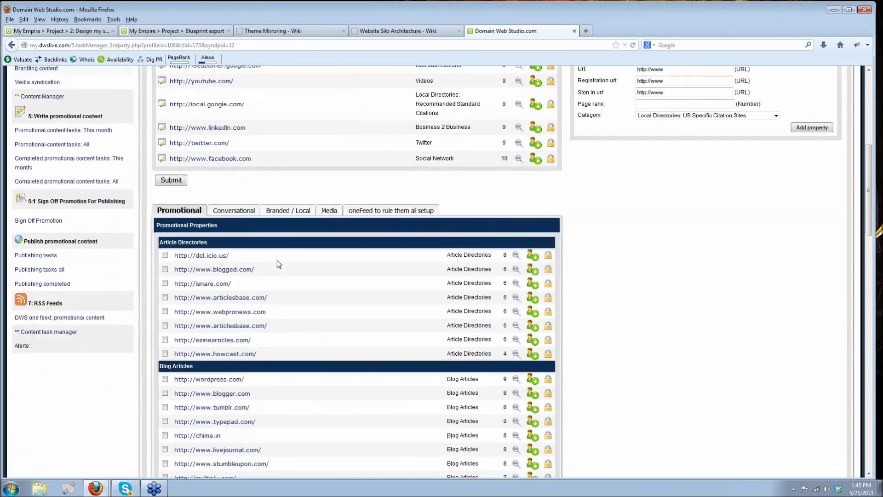
{"action": "scroll", "coordinate": [279, 263], "scroll_direction": "down", "scroll_amount": 2}
{"action": "scroll", "coordinate": [234, 214], "scroll_direction": "down", "scroll_amount": 6}
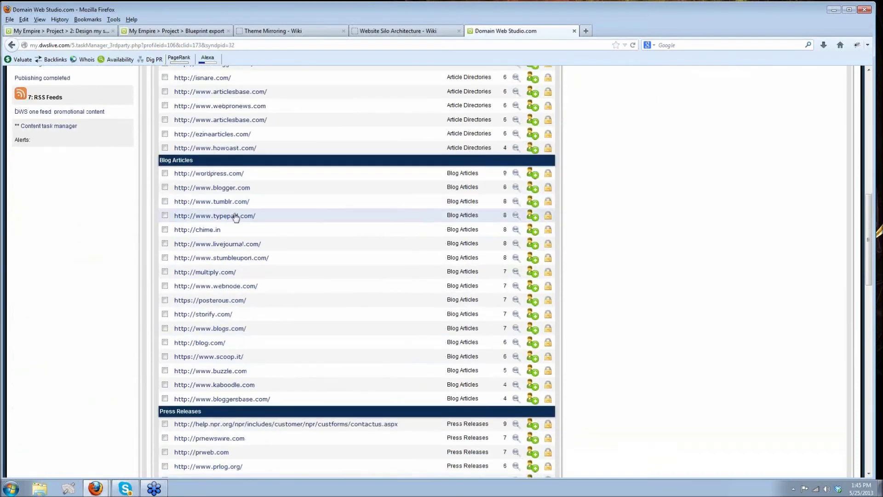
{"action": "scroll", "coordinate": [236, 217], "scroll_direction": "down", "scroll_amount": 6}
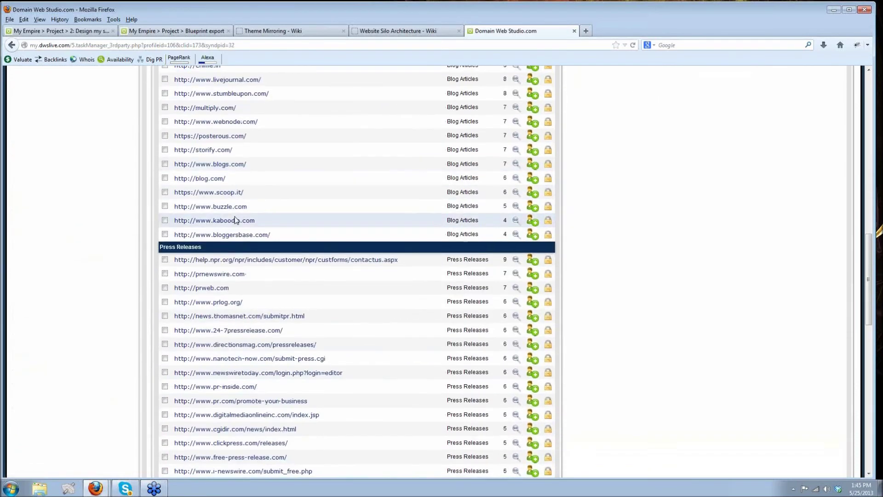
{"action": "scroll", "coordinate": [236, 221], "scroll_direction": "up", "scroll_amount": 10}
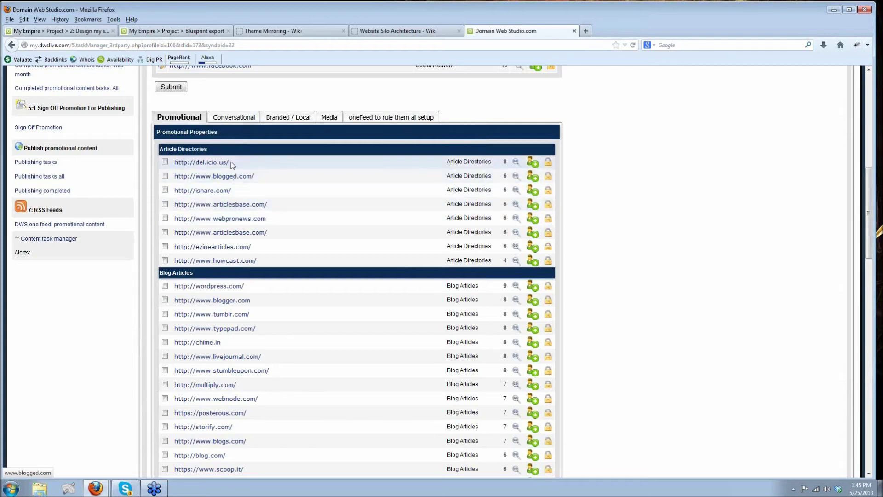
Step: Compare the Conversational, Branded / Local and Media properties, then scroll the US, Canada and UK citation sites
{"action": "left_click", "coordinate": [232, 118]}
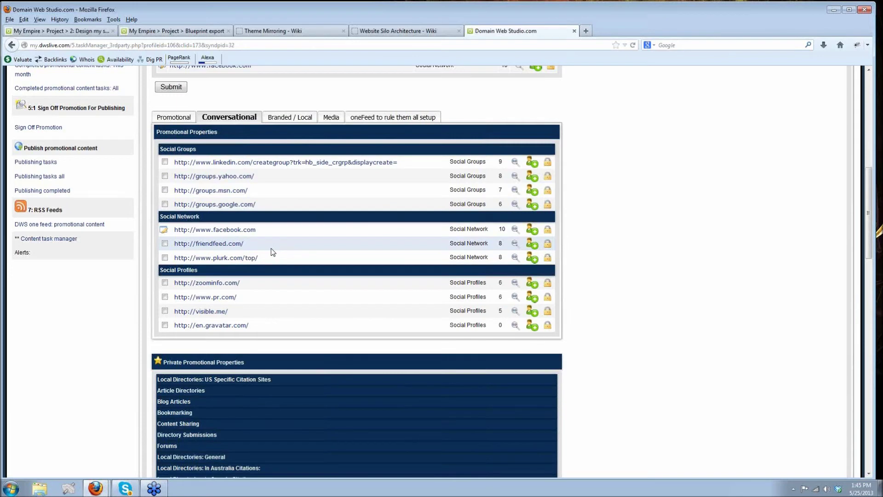
{"action": "left_click", "coordinate": [287, 119]}
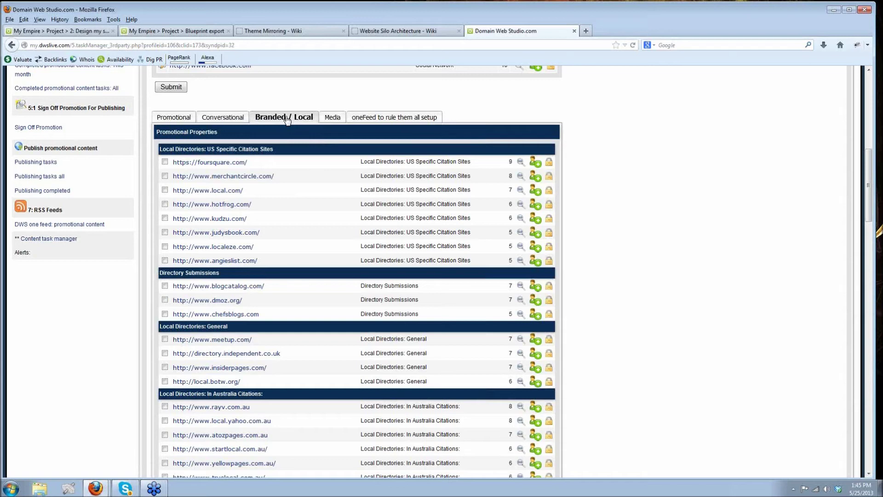
{"action": "left_click", "coordinate": [327, 117]}
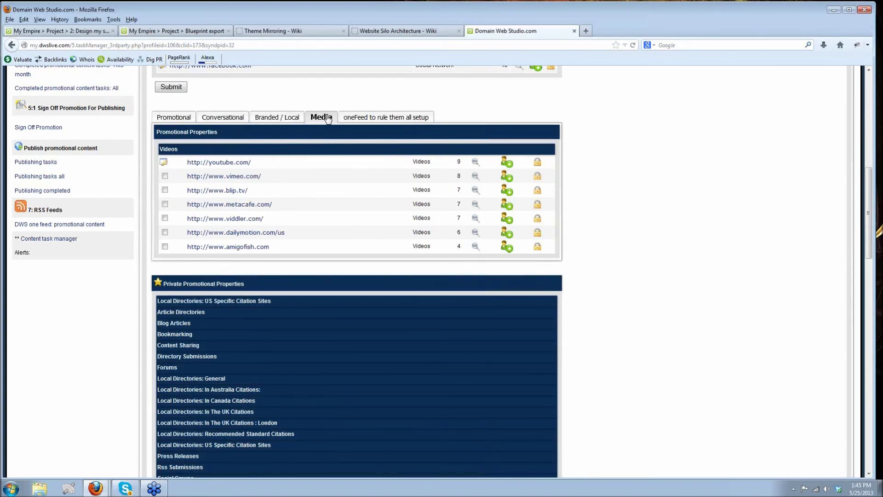
{"action": "left_click", "coordinate": [286, 118]}
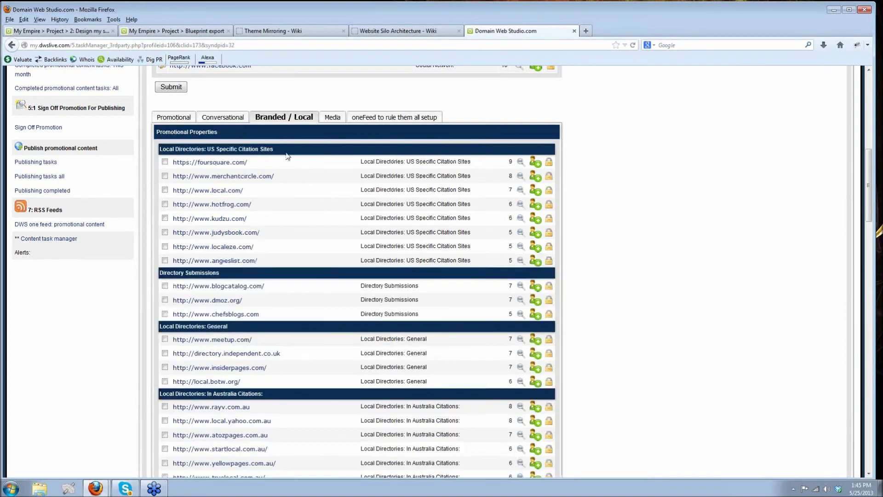
{"action": "scroll", "coordinate": [304, 372], "scroll_direction": "down", "scroll_amount": 15}
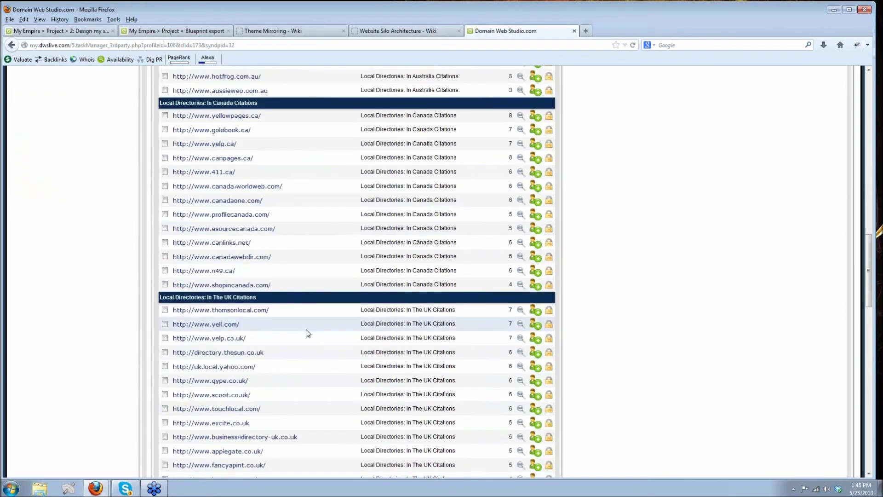
{"action": "scroll", "coordinate": [307, 331], "scroll_direction": "down", "scroll_amount": 5}
{"action": "scroll", "coordinate": [305, 325], "scroll_direction": "up", "scroll_amount": 15}
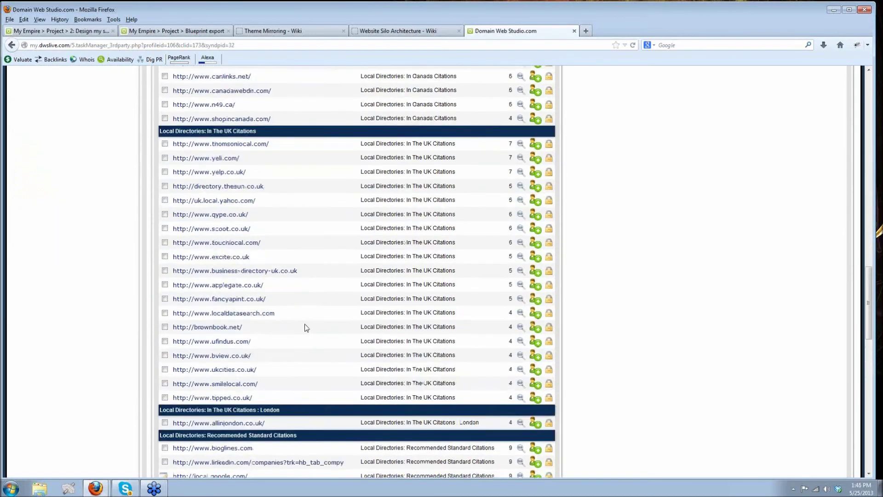
{"action": "scroll", "coordinate": [304, 319], "scroll_direction": "up", "scroll_amount": 10}
{"action": "scroll", "coordinate": [294, 303], "scroll_direction": "down", "scroll_amount": 2}
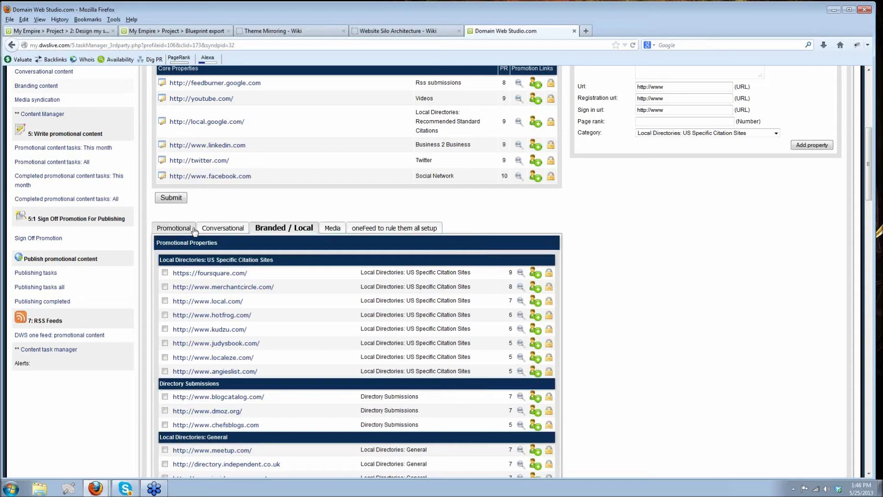
Step: Return to the first tab's Design my site Import keyword data page
{"action": "left_click", "coordinate": [77, 33]}
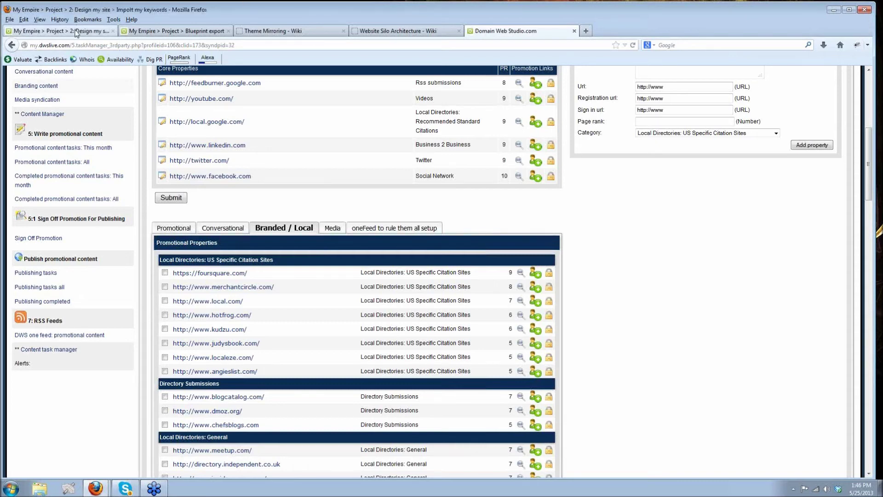